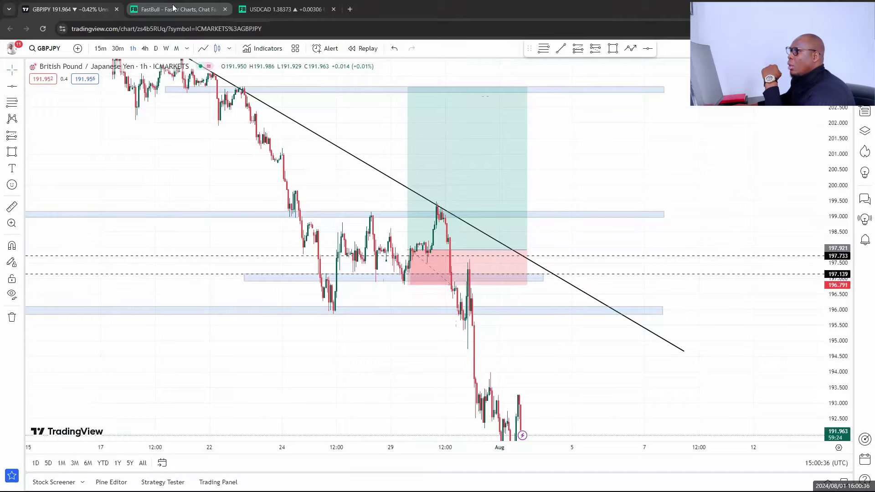
Switch to FastBull and look through its open US Dollar Index, GBPUSD, GBPJPY and USDCAD charts
{"action": "left_click", "coordinate": [174, 8]}
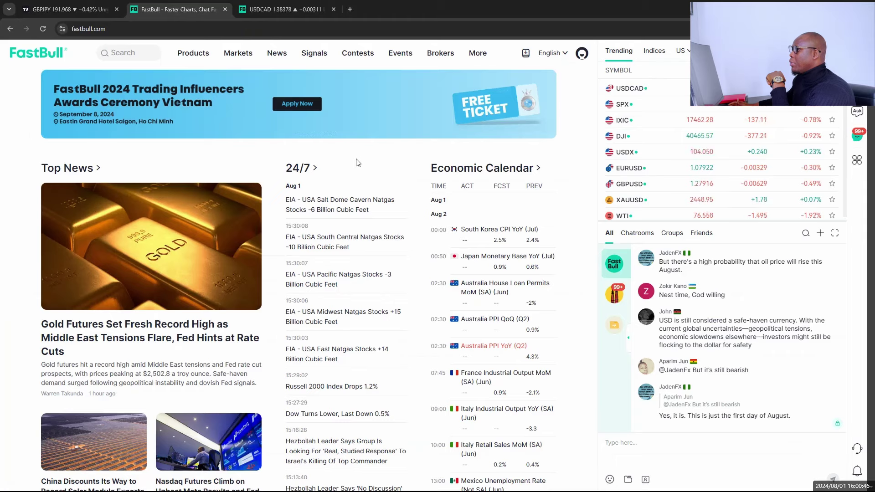
{"action": "left_click", "coordinate": [280, 5]}
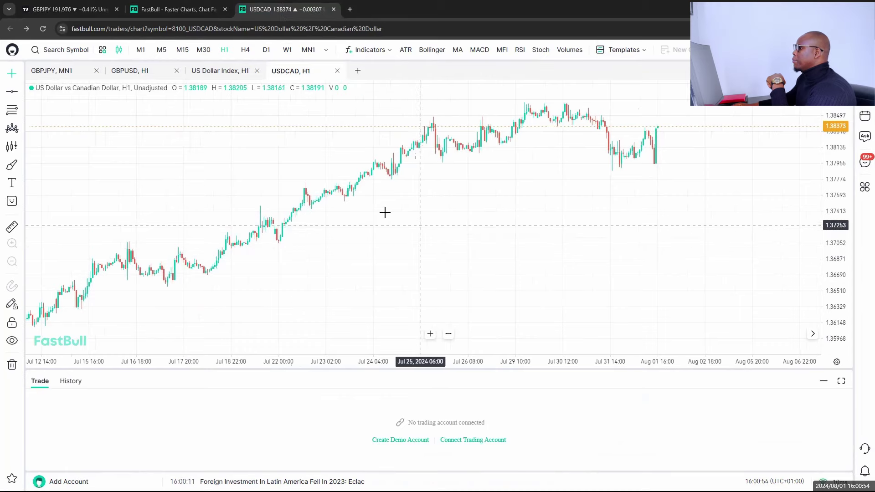
{"action": "left_click", "coordinate": [226, 72]}
{"action": "left_click", "coordinate": [139, 72]}
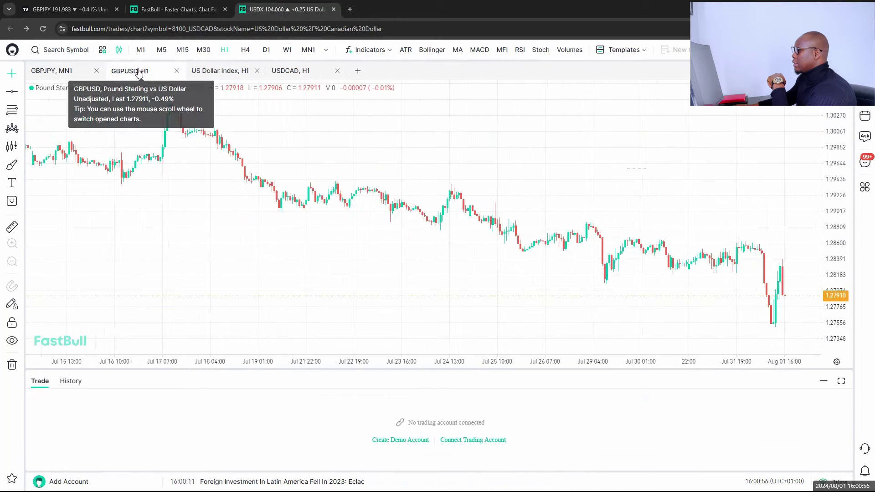
{"action": "scroll", "coordinate": [132, 73], "scroll_direction": "up", "scroll_amount": 1}
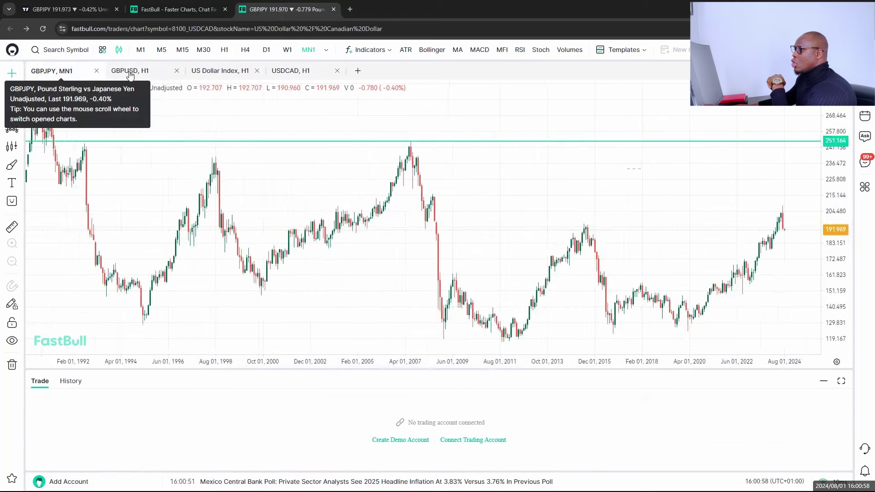
{"action": "scroll", "coordinate": [130, 75], "scroll_direction": "down", "scroll_amount": 3}
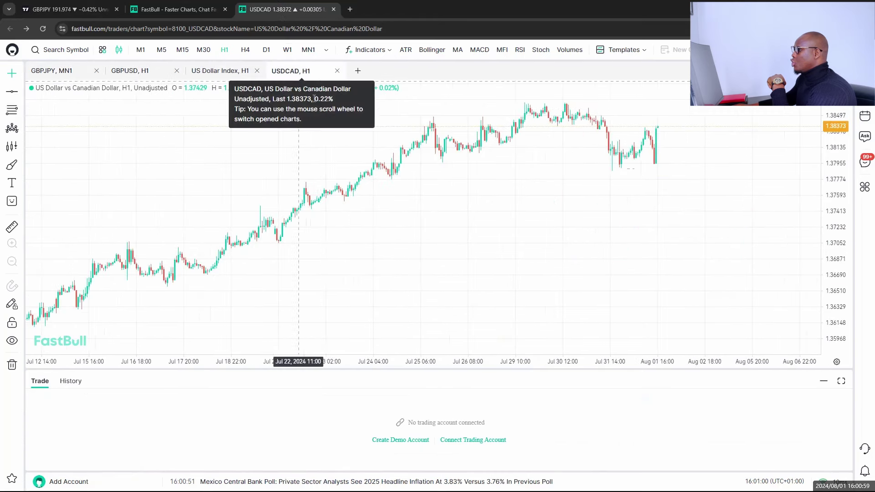
Minimize the trade area beneath the USDCAD chart to enlarge the chart and leave space after the latest candle
{"action": "left_click", "coordinate": [824, 381]}
{"action": "left_click_drag", "start_coordinate": [627, 269], "coordinate": [549, 272]}
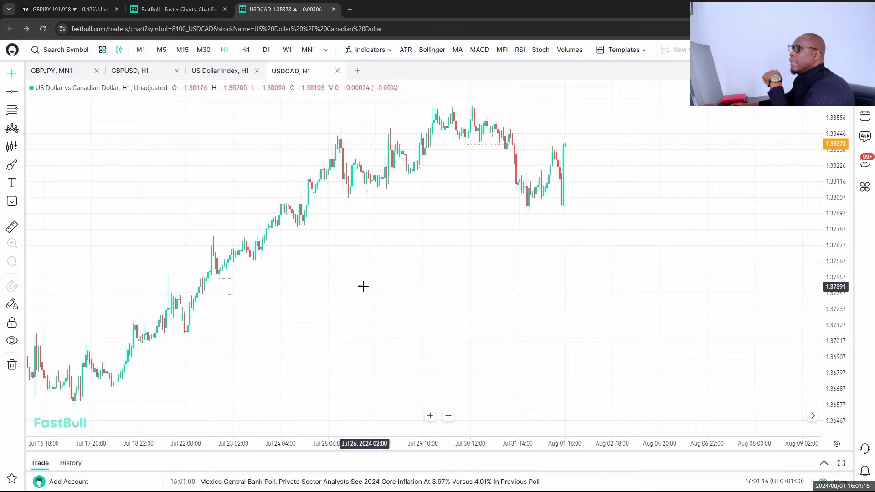
Return to the FastBull homepage and examine its market categories, top news, 24/7 feed and economic calendar
{"action": "left_click", "coordinate": [183, 9]}
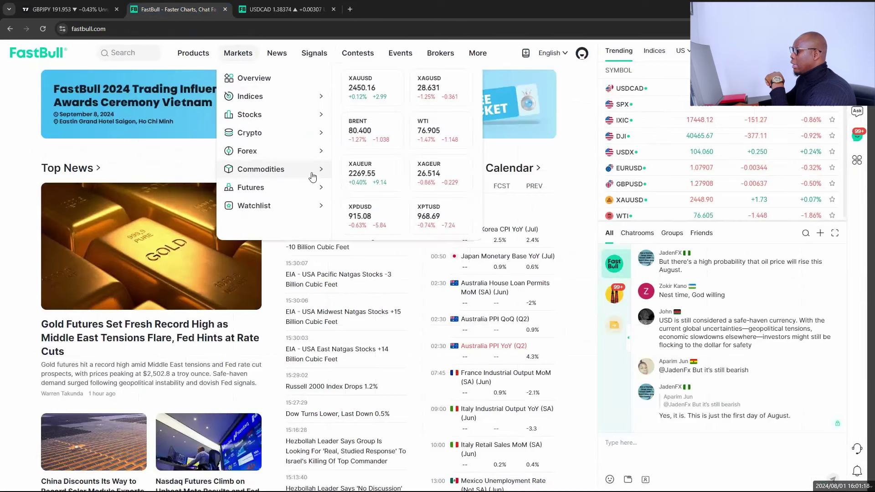
{"action": "scroll", "coordinate": [348, 310], "scroll_direction": "down", "scroll_amount": 1}
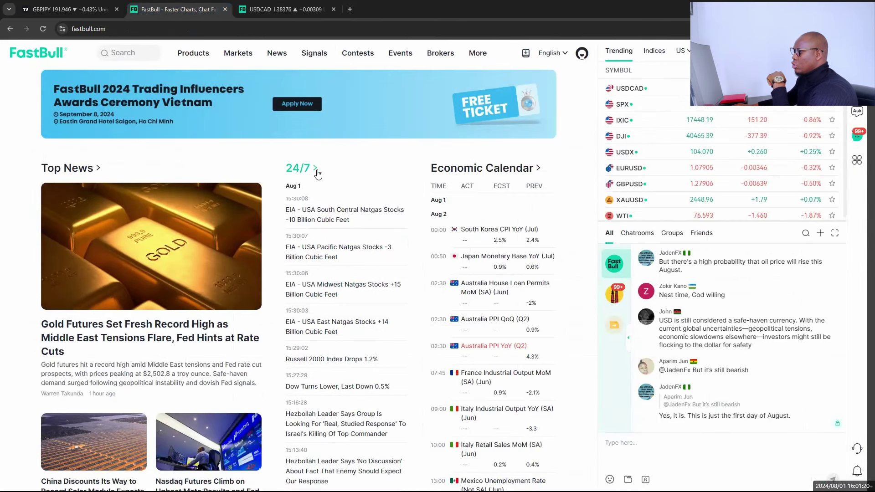
{"action": "scroll", "coordinate": [319, 171], "scroll_direction": "down", "scroll_amount": 2}
{"action": "scroll", "coordinate": [334, 107], "scroll_direction": "up", "scroll_amount": 2}
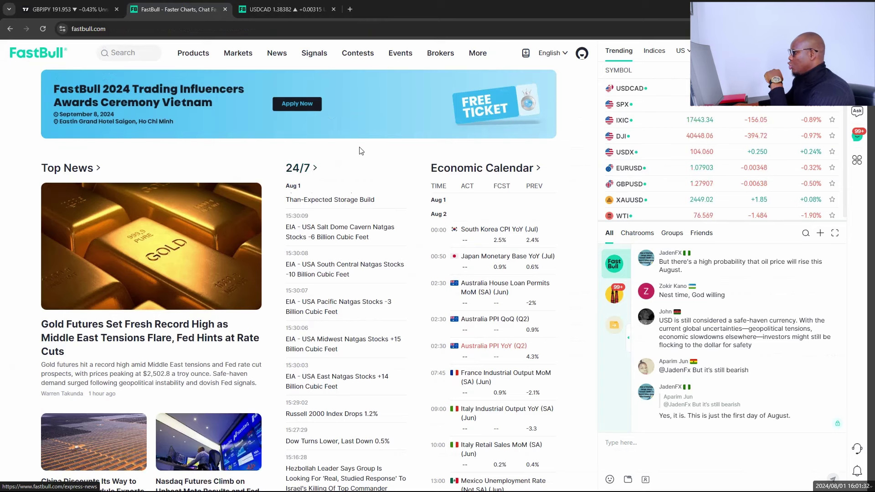
{"action": "scroll", "coordinate": [497, 165], "scroll_direction": "down", "scroll_amount": 1}
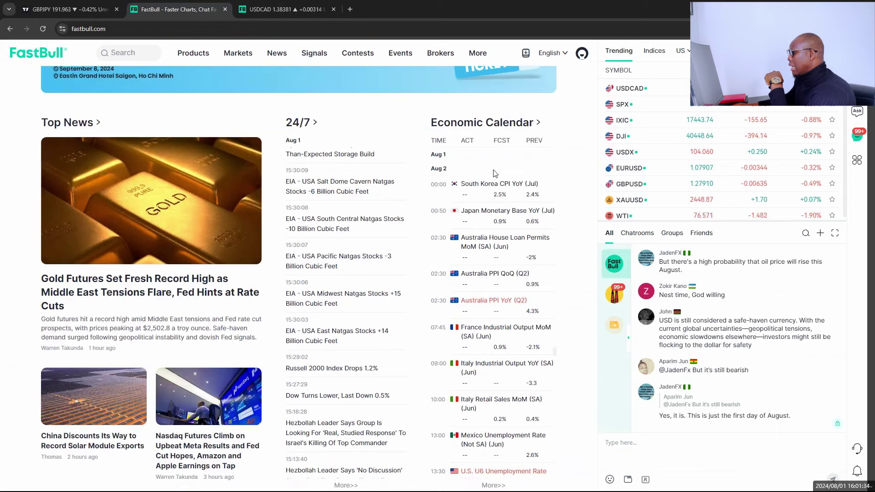
{"action": "scroll", "coordinate": [381, 125], "scroll_direction": "up", "scroll_amount": 1}
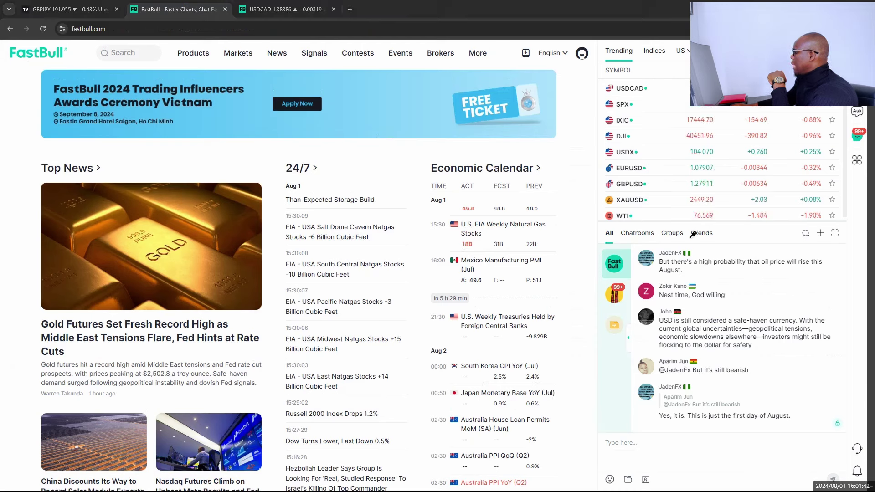
Circle the Chats control in red and toggle the chat display off and on again
{"action": "mouse_move", "coordinate": [868, 132]}
{"action": "left_mouse_down"}
{"action": "mouse_move", "coordinate": [865, 120]}
{"action": "mouse_move", "coordinate": [846, 130]}
{"action": "mouse_move", "coordinate": [854, 151]}
{"action": "mouse_move", "coordinate": [866, 121]}
{"action": "left_mouse_up"}
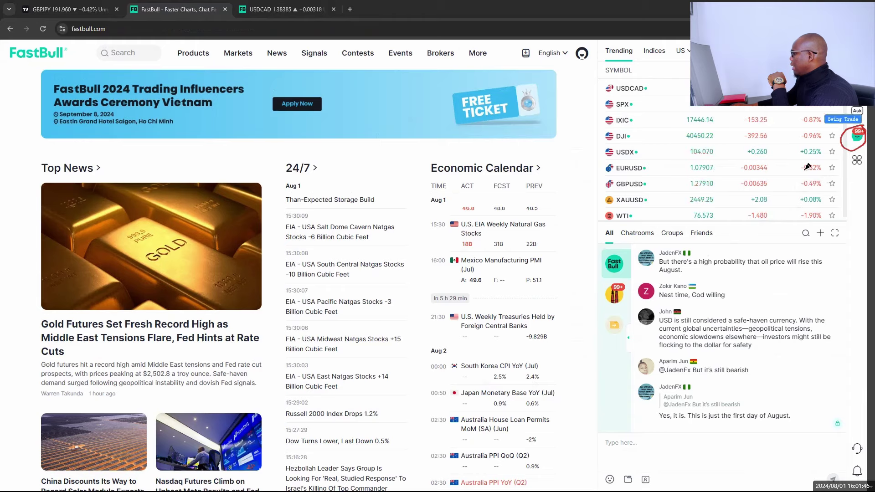
{"action": "left_click", "coordinate": [858, 136]}
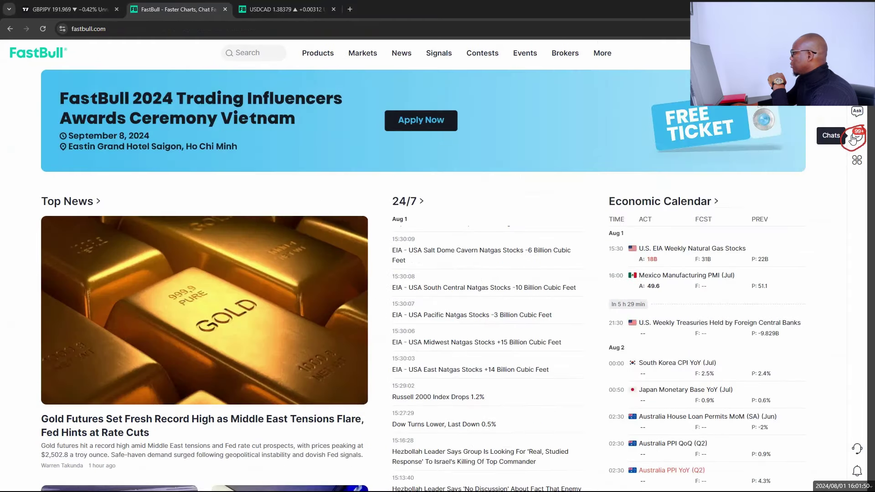
{"action": "left_click", "coordinate": [858, 136]}
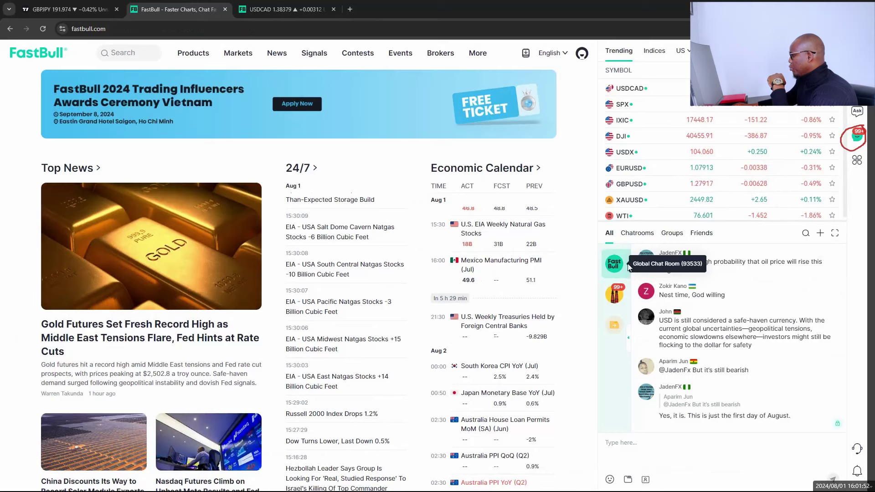
Browse the older and most recent messages in the Global Chat Room
{"action": "scroll", "coordinate": [700, 288], "scroll_direction": "up", "scroll_amount": 2}
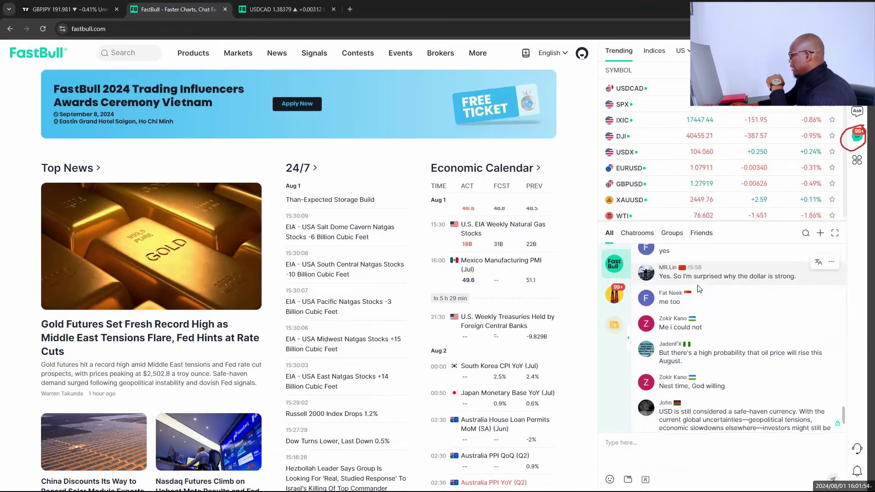
{"action": "scroll", "coordinate": [700, 288], "scroll_direction": "up", "scroll_amount": 10}
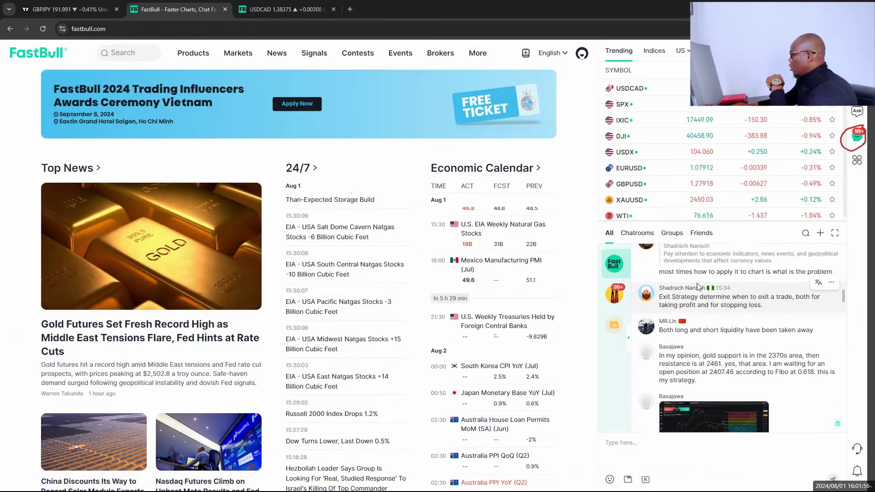
{"action": "scroll", "coordinate": [699, 287], "scroll_direction": "down", "scroll_amount": 10}
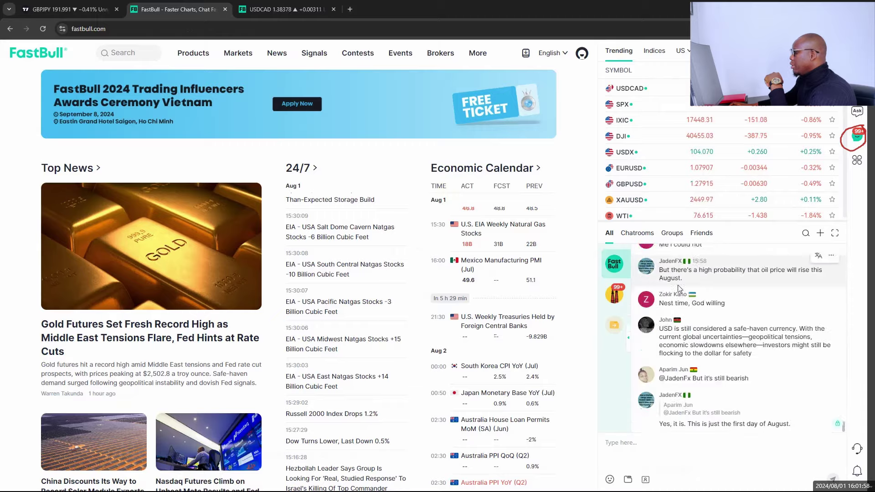
{"action": "scroll", "coordinate": [565, 171], "scroll_direction": "down", "scroll_amount": 10}
{"action": "scroll", "coordinate": [553, 166], "scroll_direction": "up", "scroll_amount": 10}
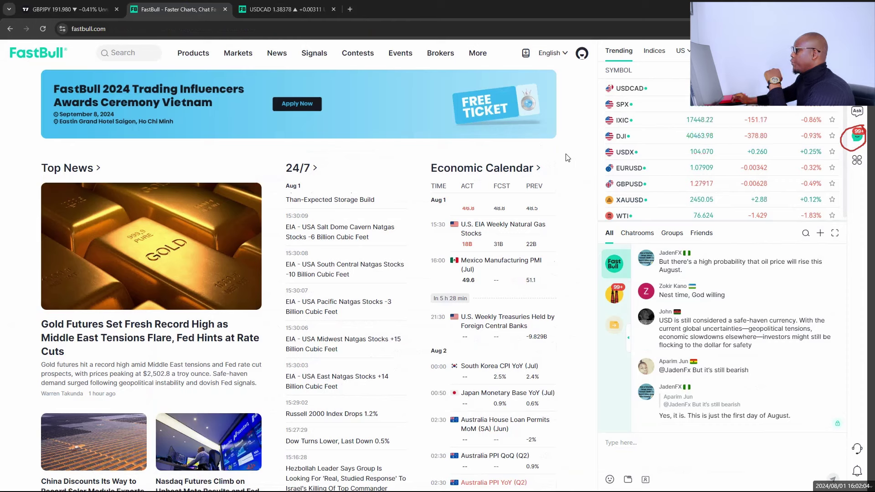
View the available website languages and close the list with English kept
{"action": "left_click", "coordinate": [566, 55]}
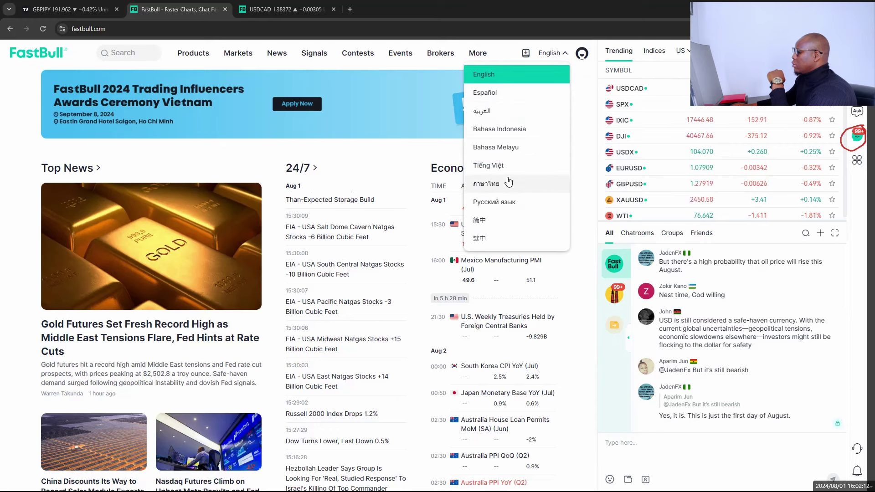
{"action": "scroll", "coordinate": [509, 182], "scroll_direction": "down", "scroll_amount": 3}
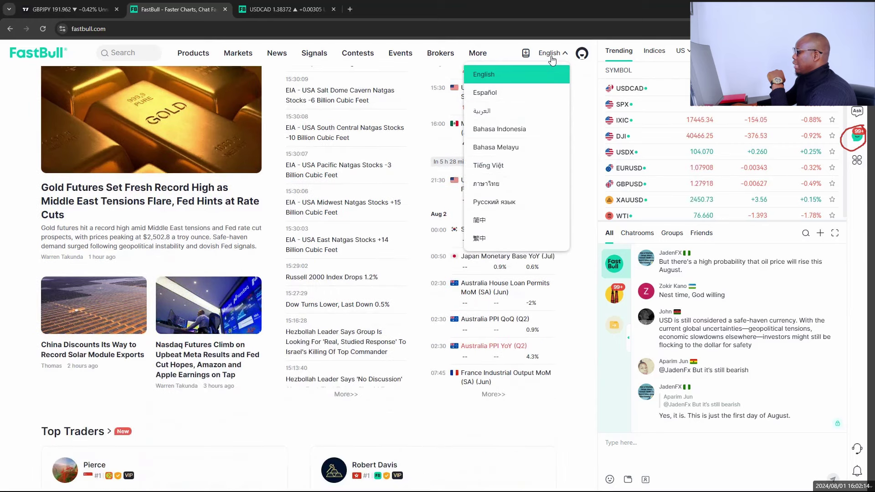
{"action": "left_click", "coordinate": [565, 55]}
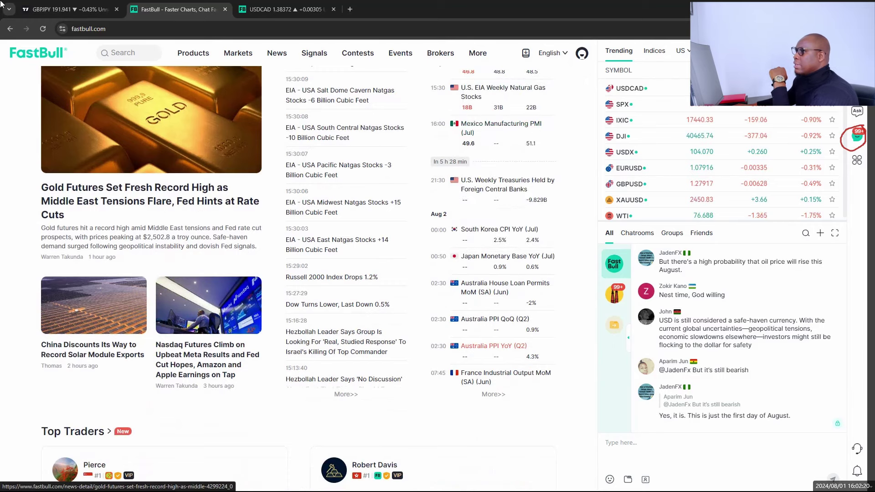
Switch to the GBPJPY chart in TradingView and dismiss the OANDA advertisement
{"action": "left_click", "coordinate": [58, 11]}
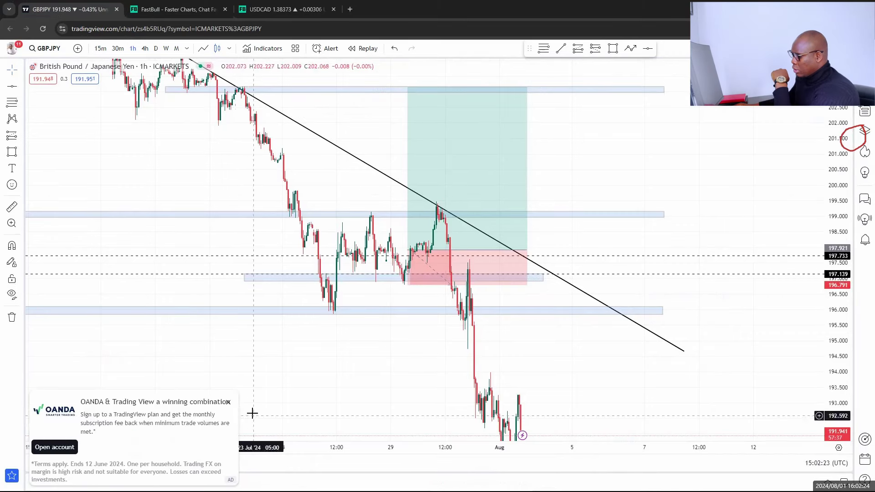
{"action": "left_click", "coordinate": [228, 402]}
{"action": "left_click_drag", "start_coordinate": [274, 346], "coordinate": [344, 354]}
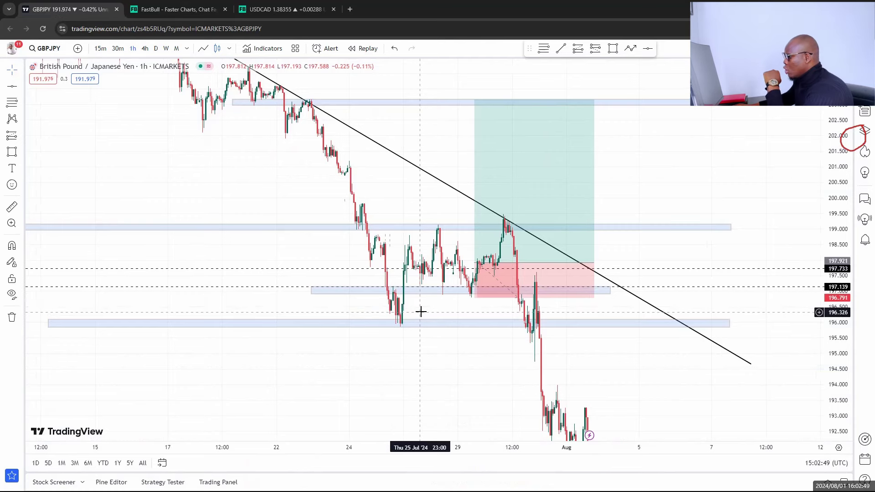
{"action": "left_click_drag", "start_coordinate": [419, 310], "coordinate": [396, 355]}
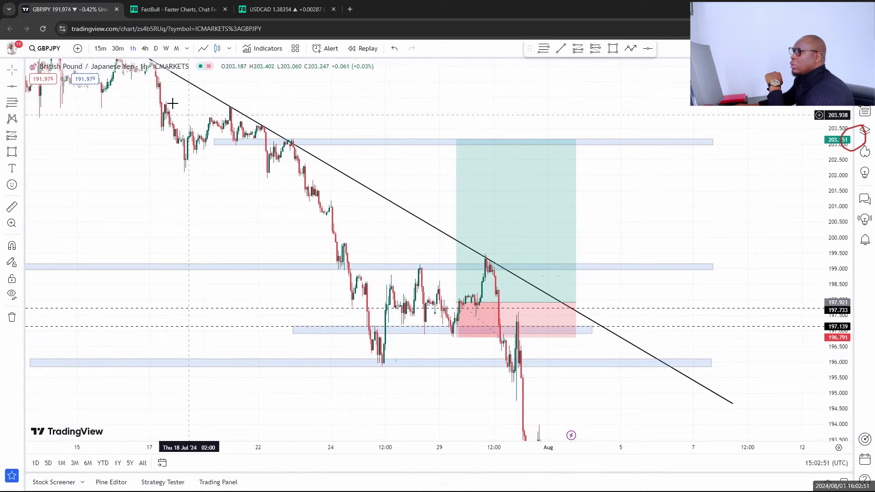
View GBPJPY on the 4-hour and daily timeframes, with the whole rise and fall fitted on the chart
{"action": "left_click", "coordinate": [144, 48]}
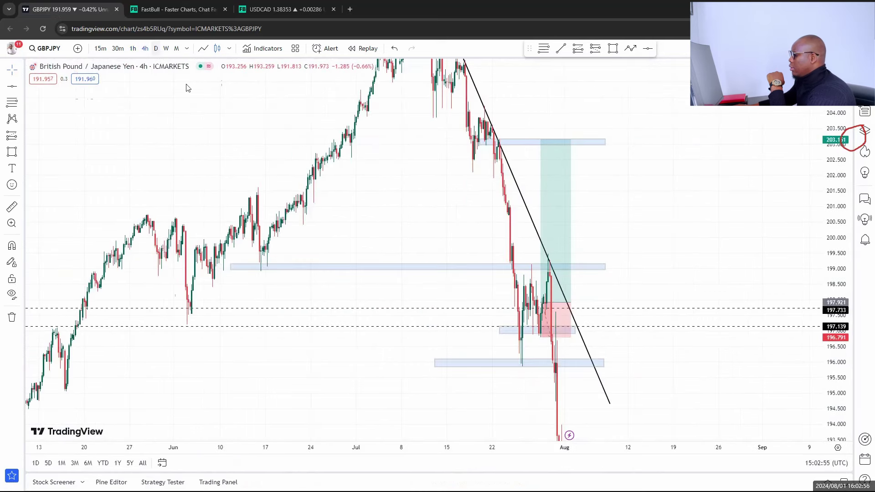
{"action": "left_click_drag", "start_coordinate": [837, 206], "coordinate": [837, 255]}
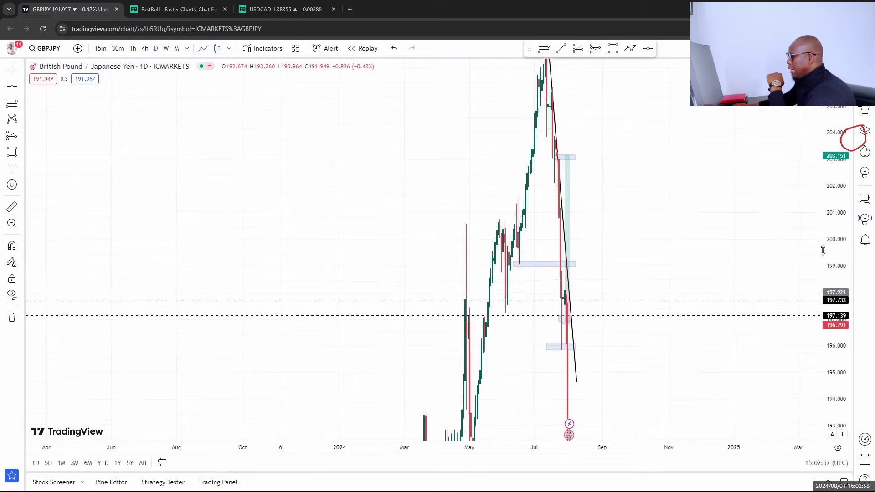
{"action": "scroll", "coordinate": [493, 322], "scroll_direction": "up", "scroll_amount": 3}
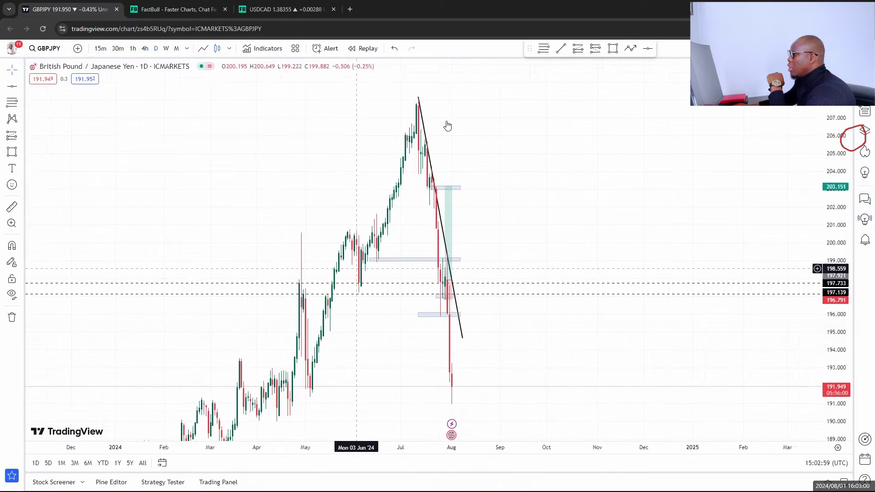
Draw a rectangle zone between the two dashed levels, from about 197.767 to 197.180, spanning 10 April to 12 September 2024
{"action": "left_click", "coordinate": [613, 48]}
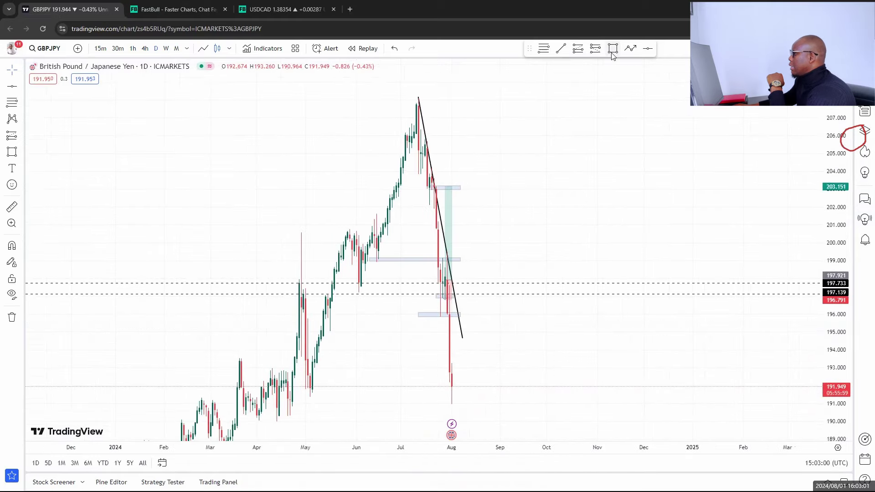
{"action": "left_click", "coordinate": [272, 283]}
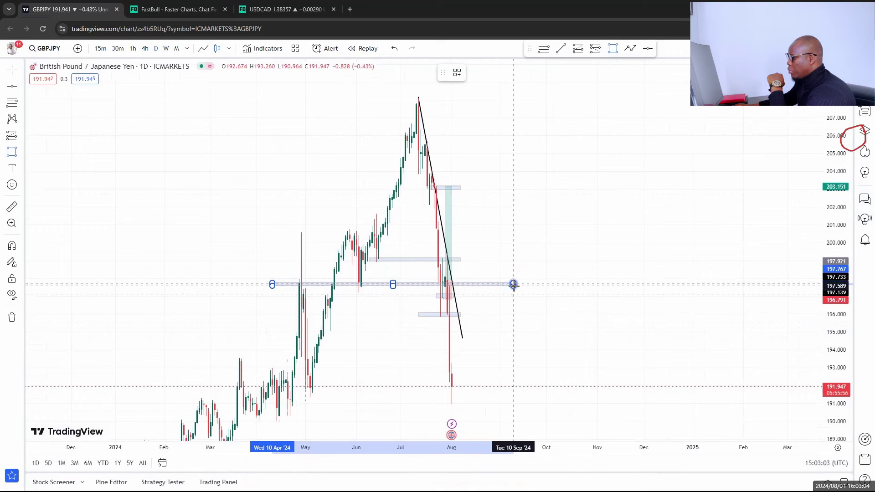
{"action": "left_click", "coordinate": [517, 294]}
{"action": "left_click_drag", "start_coordinate": [517, 294], "coordinate": [518, 294]}
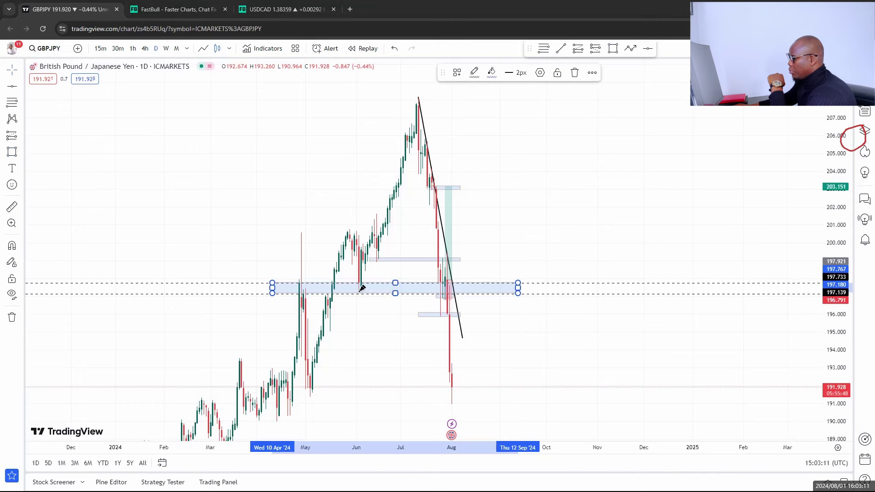
Mark the price reactions at the rectangle zone in red and sketch a bullish path upward to about 204
{"action": "left_click_drag", "start_coordinate": [361, 288], "coordinate": [367, 285]}
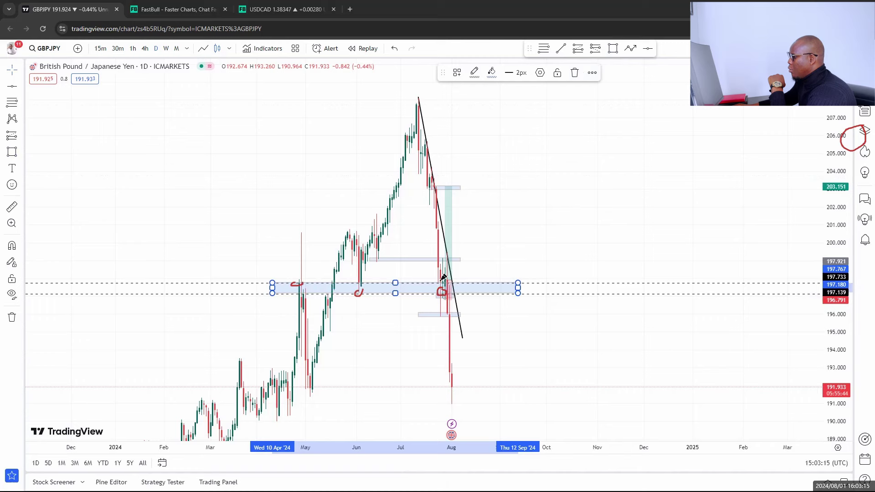
{"action": "left_click_drag", "start_coordinate": [459, 258], "coordinate": [486, 166]}
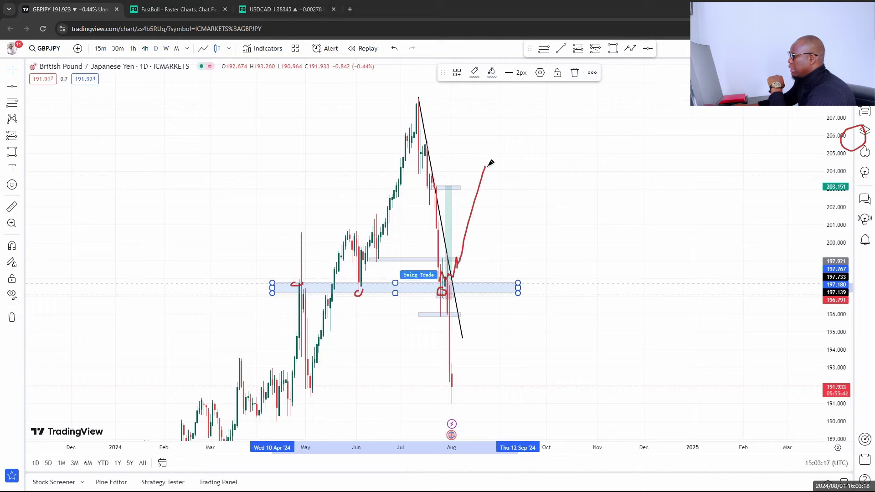
Delete the rectangle zone and return the GBPJPY chart to the 1-hour timeframe by way of 4-hour
{"action": "left_click", "coordinate": [575, 73]}
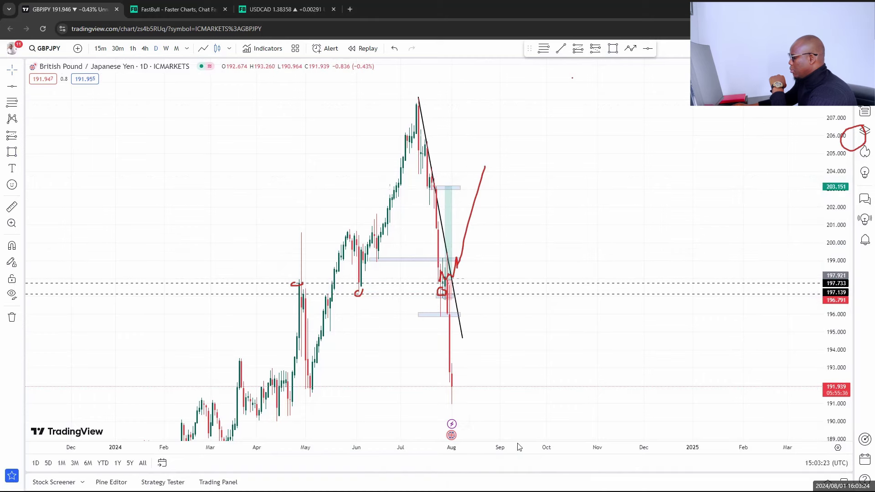
{"action": "left_click", "coordinate": [145, 49]}
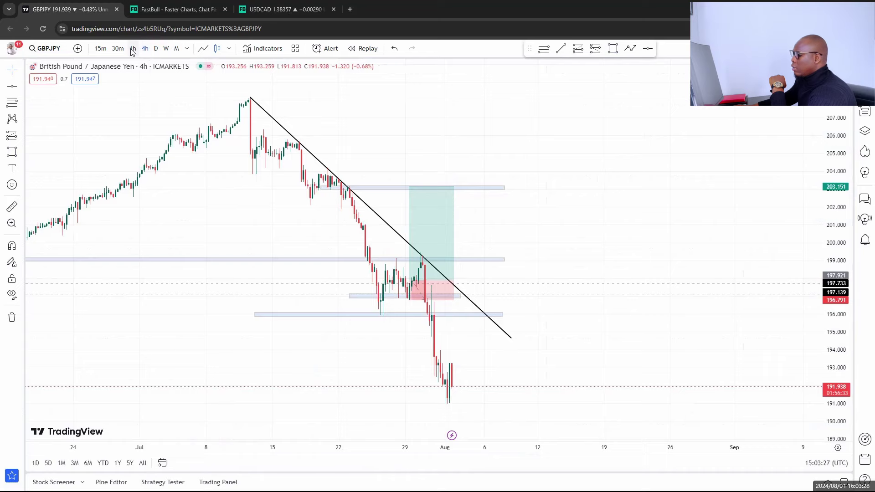
{"action": "left_click", "coordinate": [133, 48]}
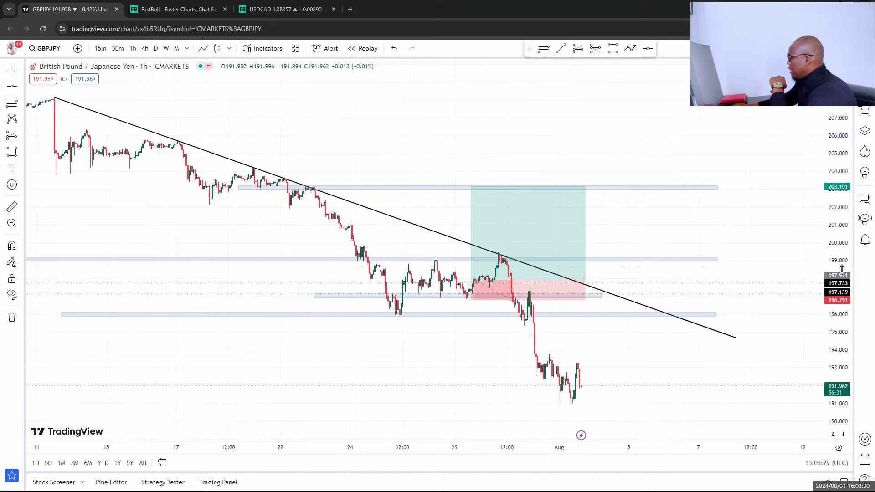
Trace the price swings with a path from about 203.10 down to 196.04, up to 199.04, and back down to about 196.9 on 29 July
{"action": "left_click_drag", "start_coordinate": [840, 263], "coordinate": [840, 292]}
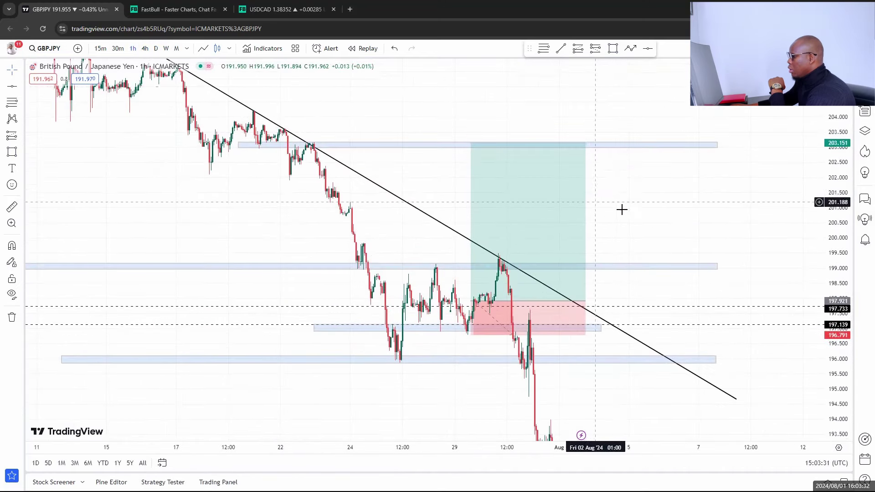
{"action": "left_click_drag", "start_coordinate": [621, 210], "coordinate": [604, 147]}
{"action": "scroll", "coordinate": [819, 189], "scroll_direction": "down", "scroll_amount": 2}
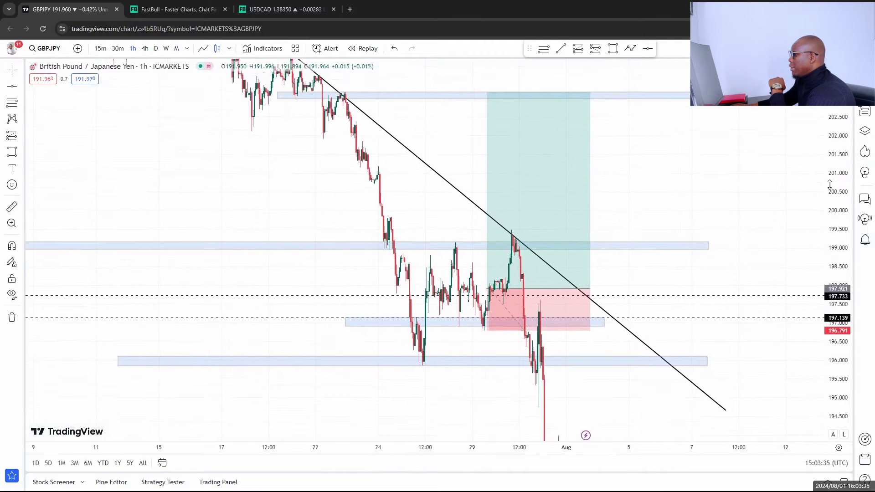
{"action": "left_click", "coordinate": [631, 49]}
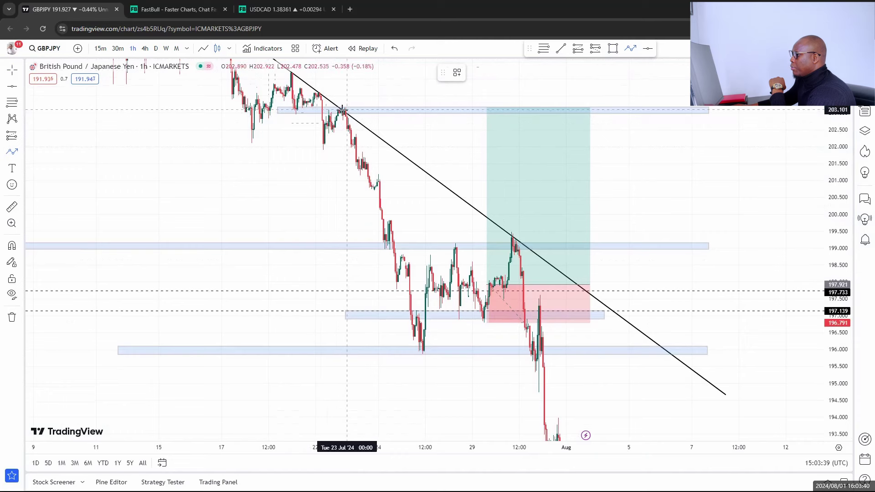
{"action": "left_click", "coordinate": [343, 110]}
{"action": "left_click", "coordinate": [348, 126]}
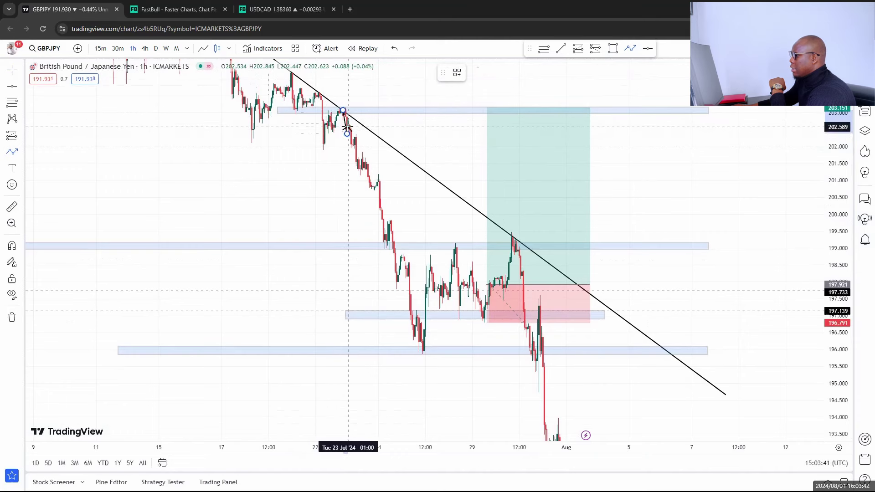
{"action": "left_click", "coordinate": [347, 134]}
{"action": "left_click", "coordinate": [355, 139]}
{"action": "left_click", "coordinate": [351, 147]}
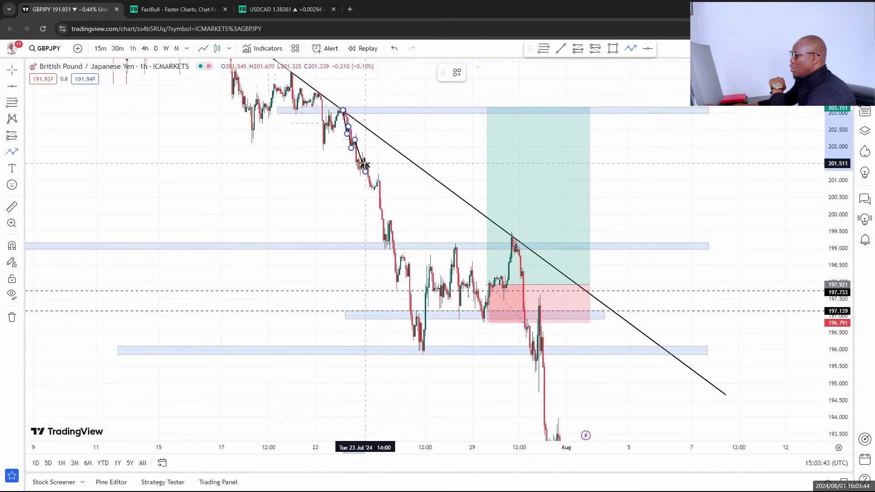
{"action": "left_click", "coordinate": [365, 163]}
{"action": "left_click", "coordinate": [366, 171]}
{"action": "left_click", "coordinate": [374, 192]}
{"action": "left_click", "coordinate": [382, 179]}
{"action": "left_click", "coordinate": [385, 250]}
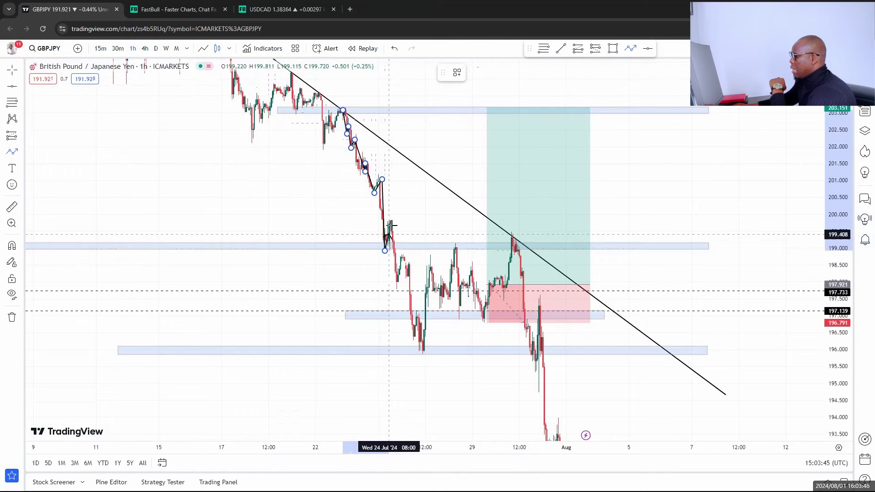
{"action": "left_click", "coordinate": [393, 226]}
{"action": "left_click", "coordinate": [399, 285]}
{"action": "left_click", "coordinate": [407, 263]}
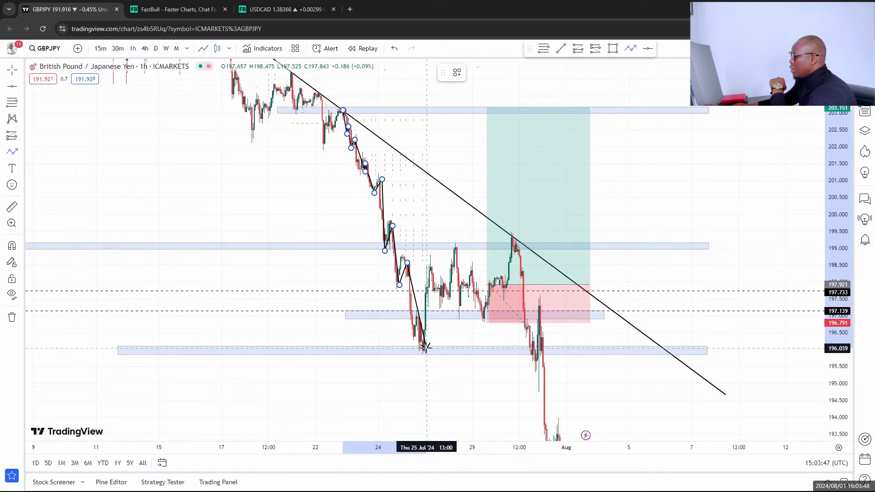
{"action": "left_click", "coordinate": [427, 348]}
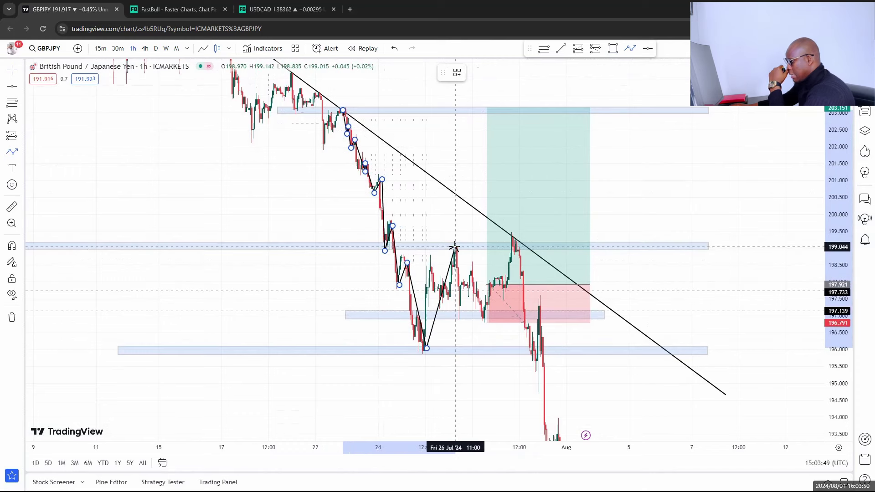
{"action": "left_click", "coordinate": [456, 247]}
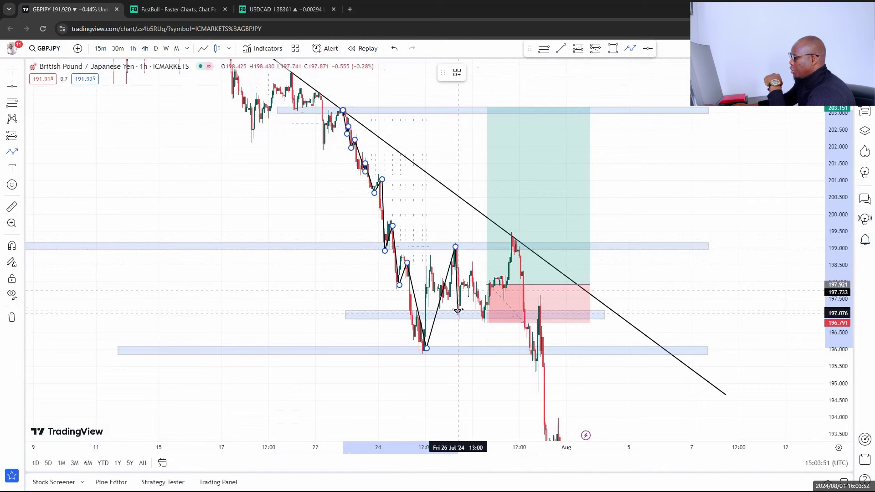
{"action": "left_click", "coordinate": [458, 308]}
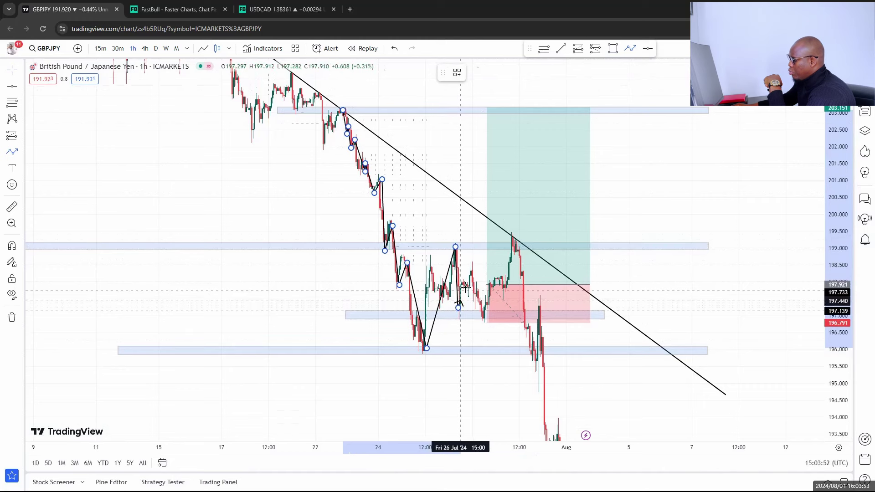
{"action": "left_click", "coordinate": [471, 271]}
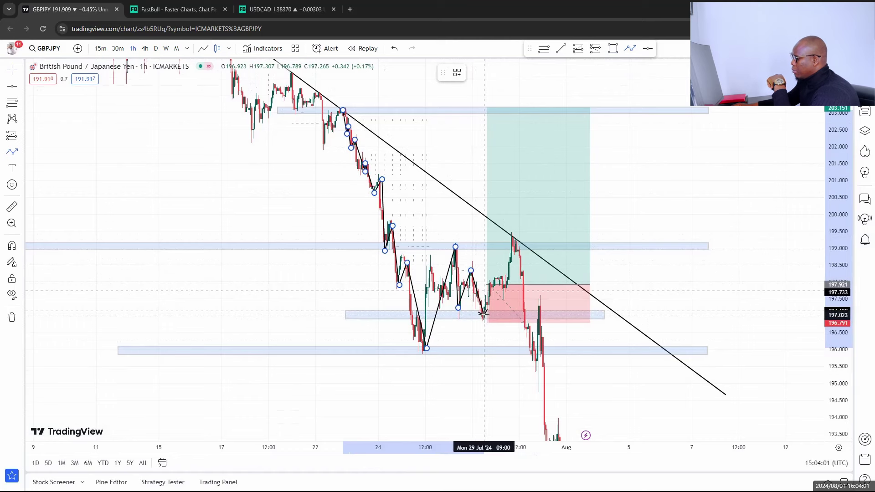
{"action": "double_click", "coordinate": [484, 318]}
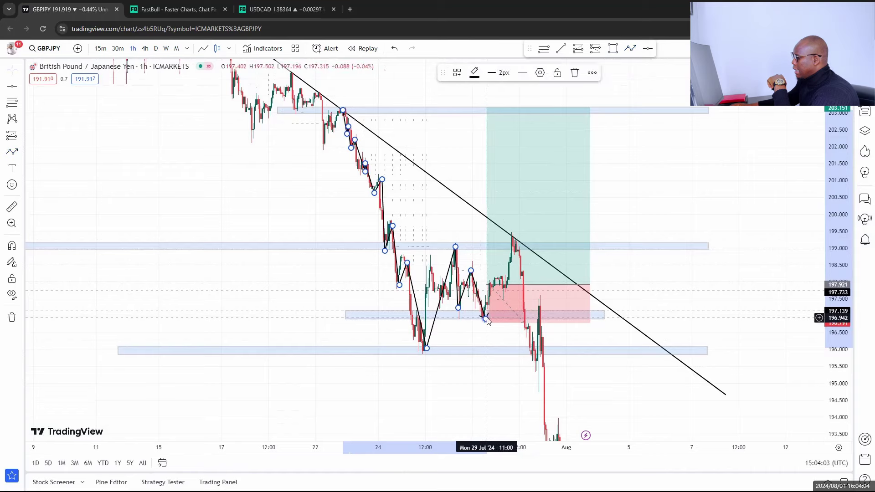
{"action": "left_click", "coordinate": [404, 226]}
Draw a short descending trend line from about 199.13 on 26 July 11:00 to about 196.84 on 30 July 05:00
{"action": "scroll", "coordinate": [392, 224], "scroll_direction": "up", "scroll_amount": 2}
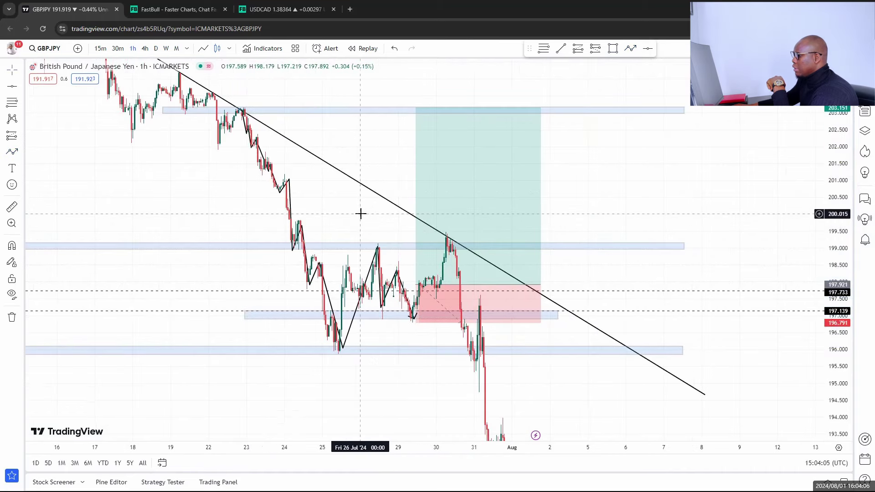
{"action": "scroll", "coordinate": [676, 236], "scroll_direction": "up", "scroll_amount": 1}
{"action": "left_click_drag", "start_coordinate": [841, 261], "coordinate": [841, 246]}
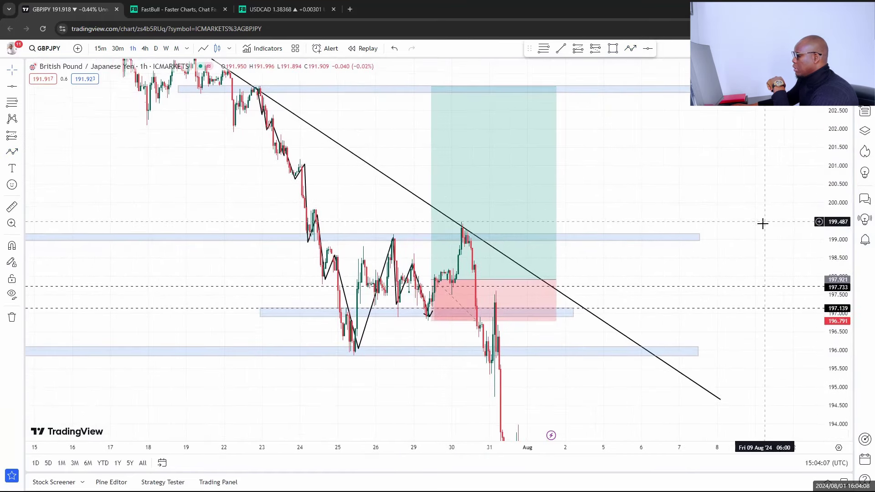
{"action": "left_click_drag", "start_coordinate": [763, 223], "coordinate": [766, 259]}
{"action": "scroll", "coordinate": [766, 259], "scroll_direction": "up", "scroll_amount": 1}
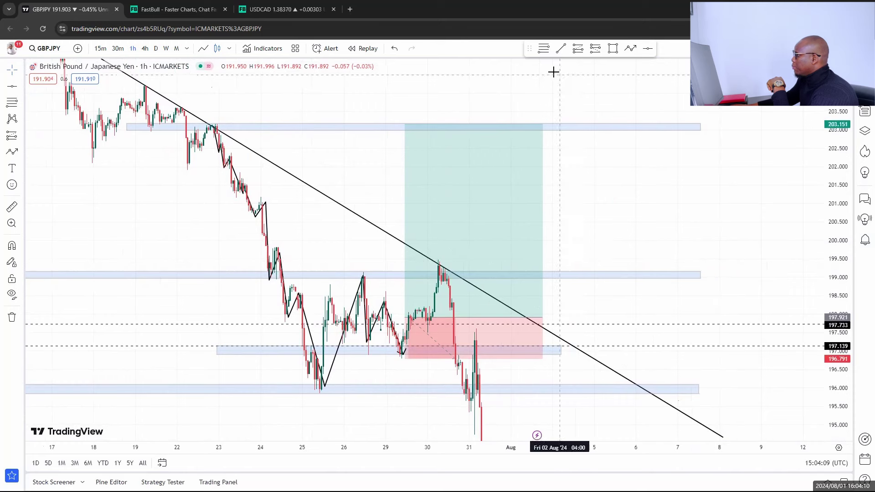
{"action": "left_click", "coordinate": [560, 49]}
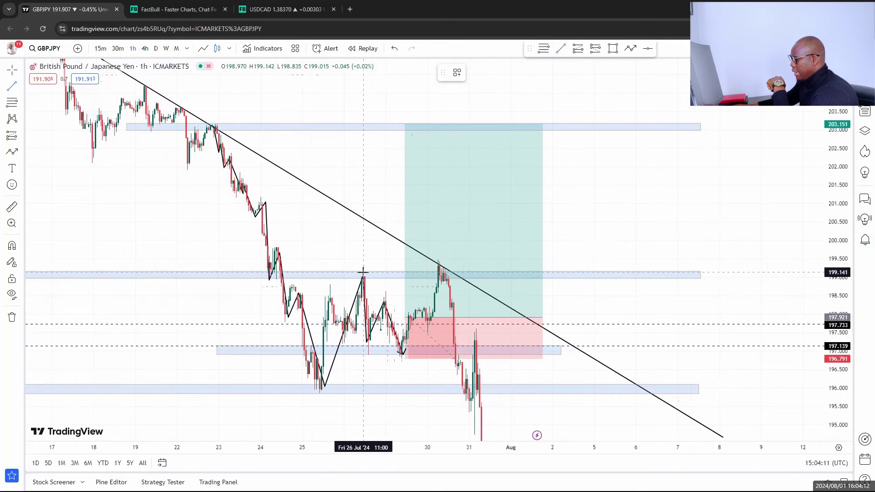
{"action": "left_click", "coordinate": [378, 289]}
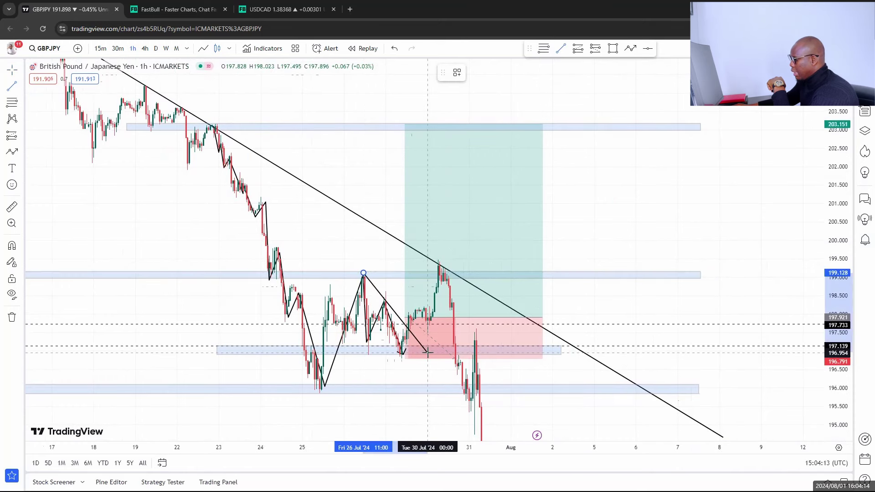
{"action": "left_click", "coordinate": [436, 357]}
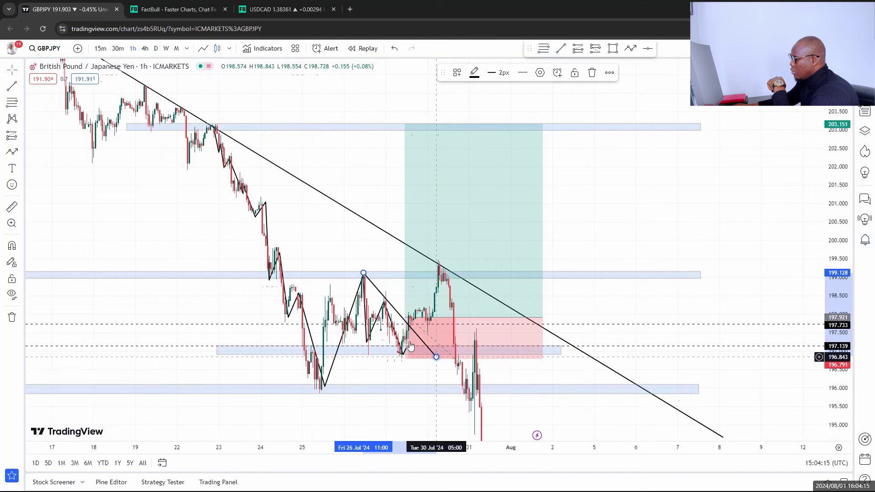
Delete the zigzag path traced along the price swings
{"action": "left_click", "coordinate": [376, 298]}
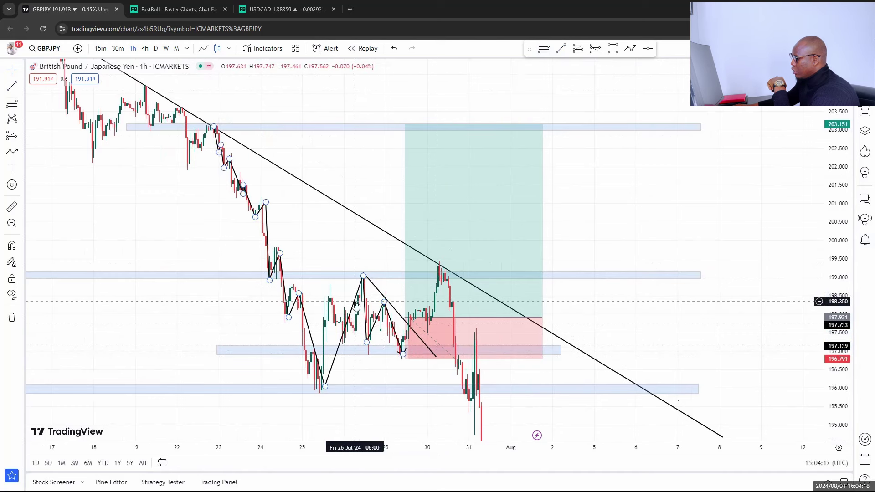
{"action": "left_click", "coordinate": [569, 77]}
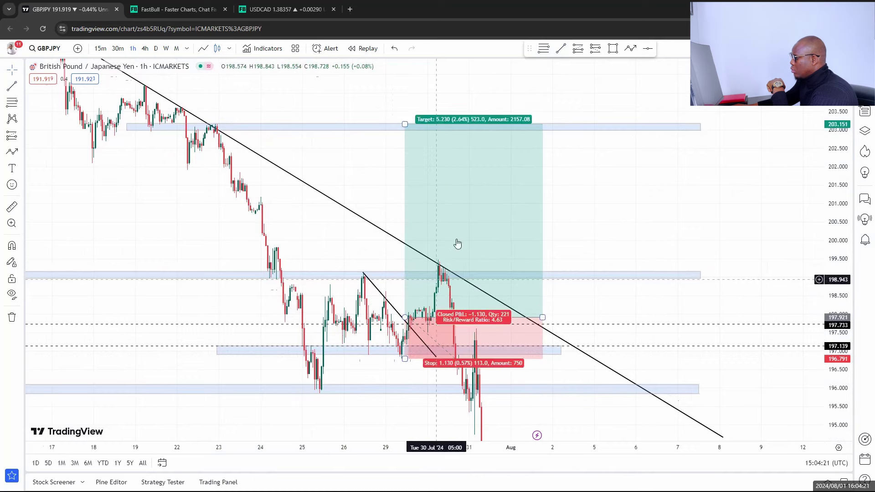
{"action": "left_click", "coordinate": [613, 49]}
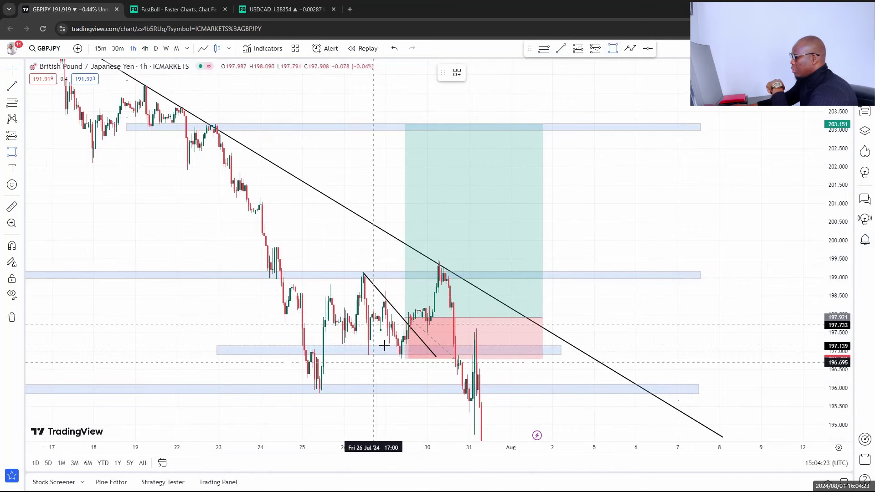
{"action": "left_click", "coordinate": [374, 324]}
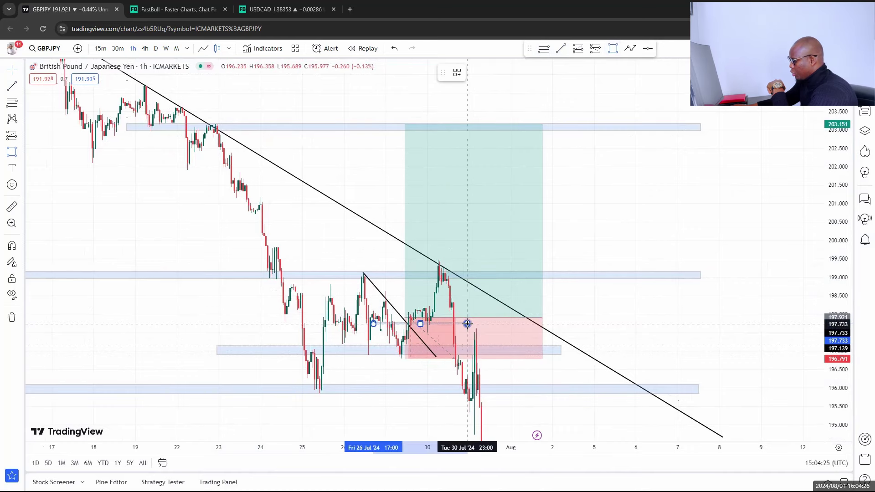
{"action": "left_click", "coordinate": [467, 323]}
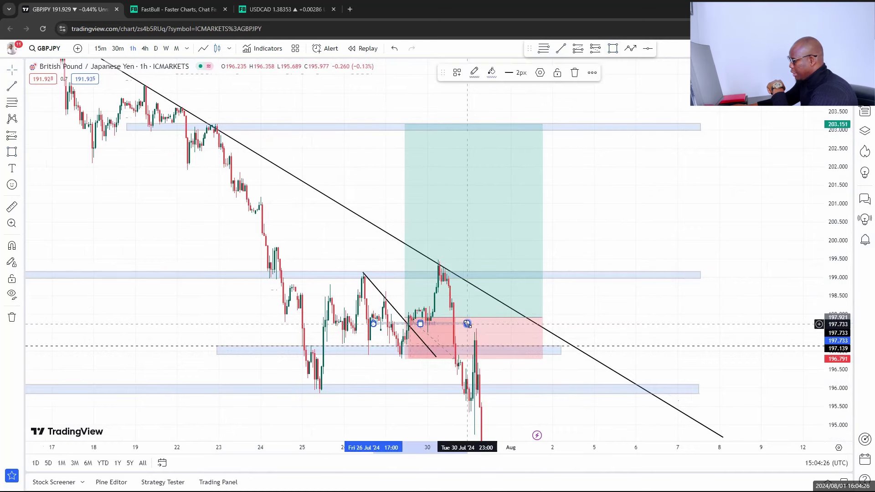
{"action": "left_click", "coordinate": [573, 74]}
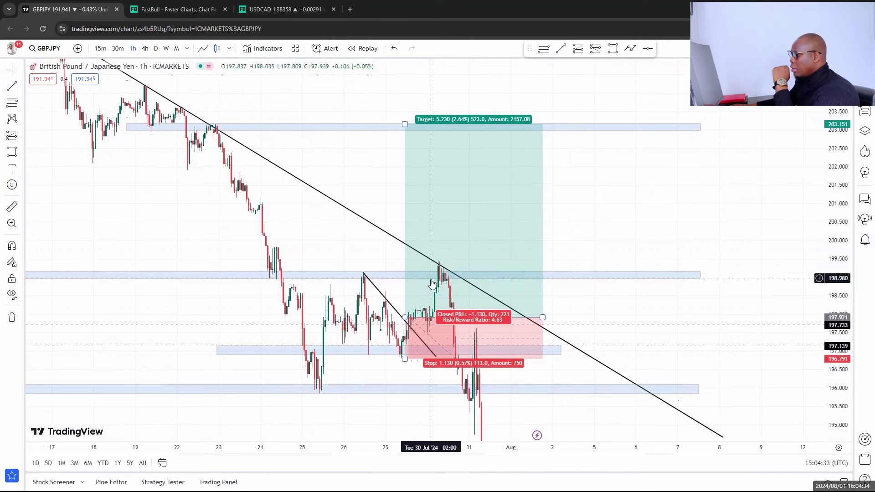
{"action": "scroll", "coordinate": [428, 281], "scroll_direction": "down", "scroll_amount": 1}
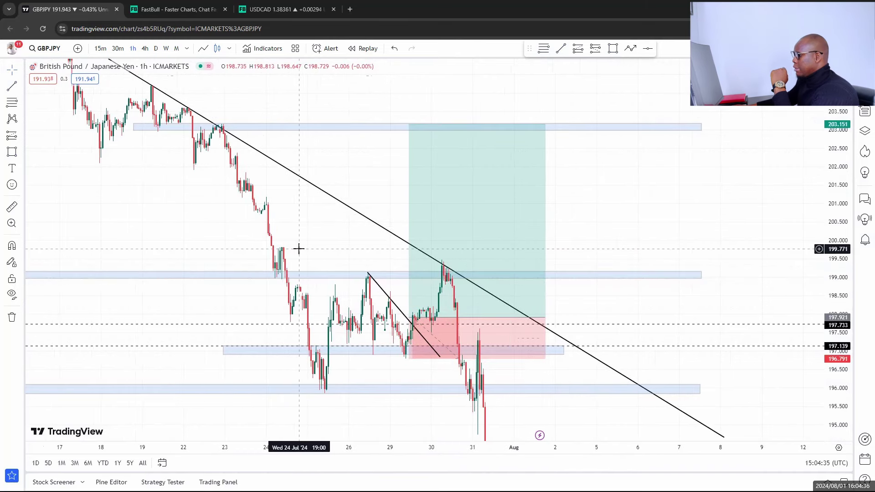
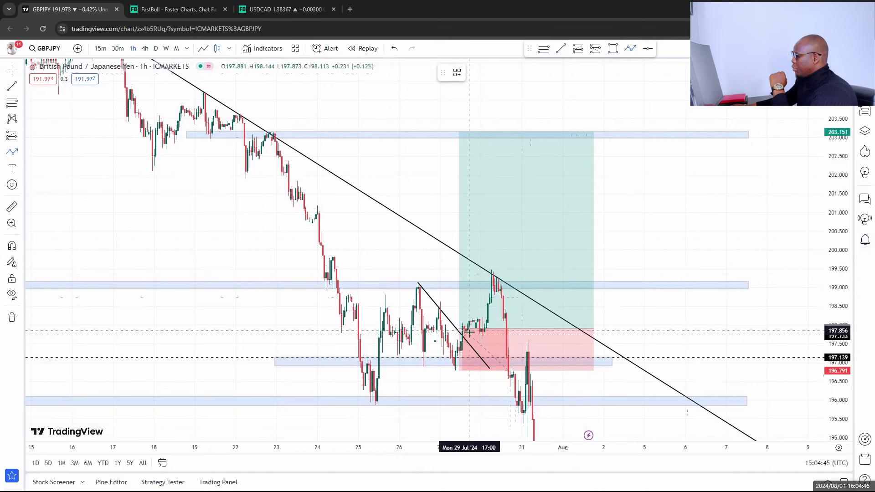
{"action": "left_click", "coordinate": [463, 332]}
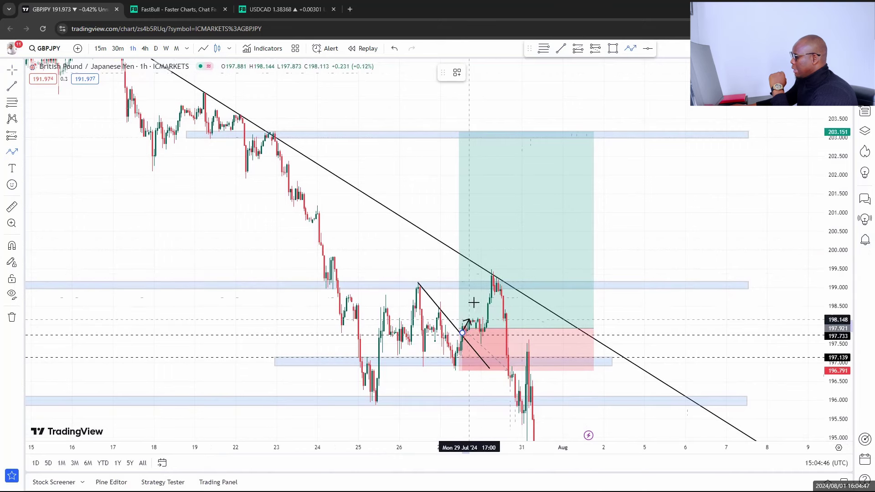
{"action": "left_click", "coordinate": [490, 274]}
{"action": "left_click", "coordinate": [500, 284]}
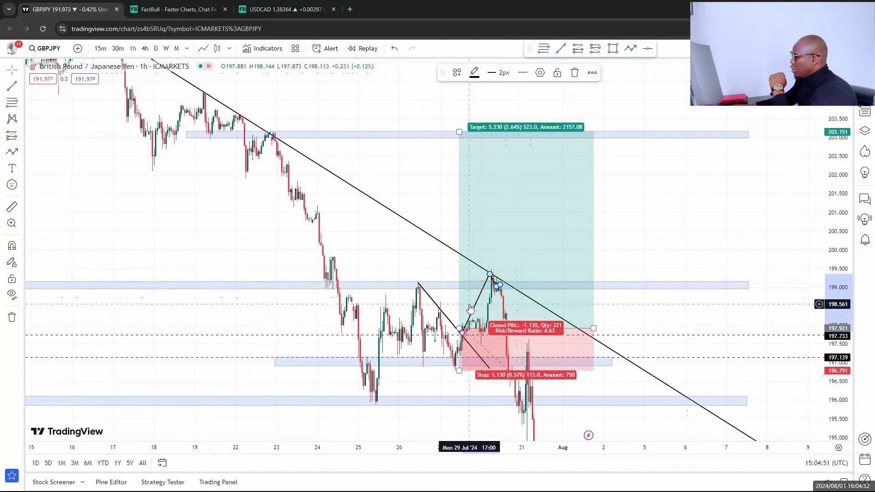
{"action": "left_click", "coordinate": [575, 73]}
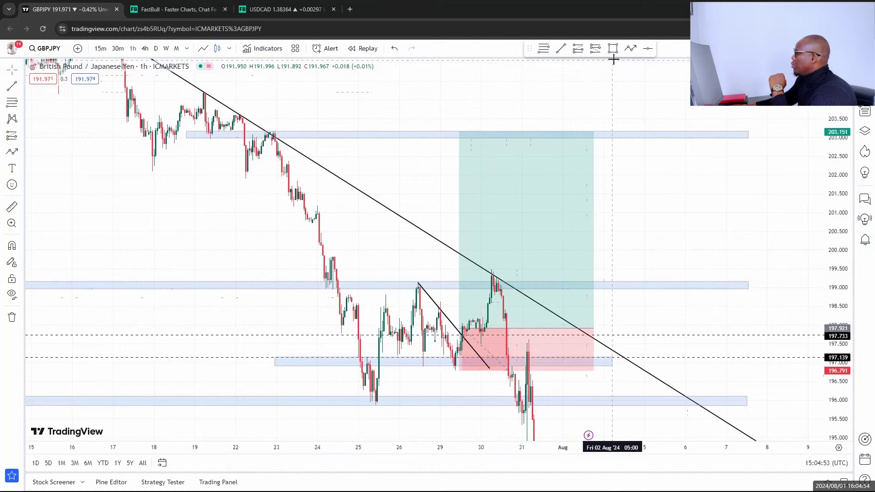
Sketch a bullish path from the long position's entry up to the long trend line, through a small pullback, and on to about 203.07
{"action": "left_click", "coordinate": [466, 330]}
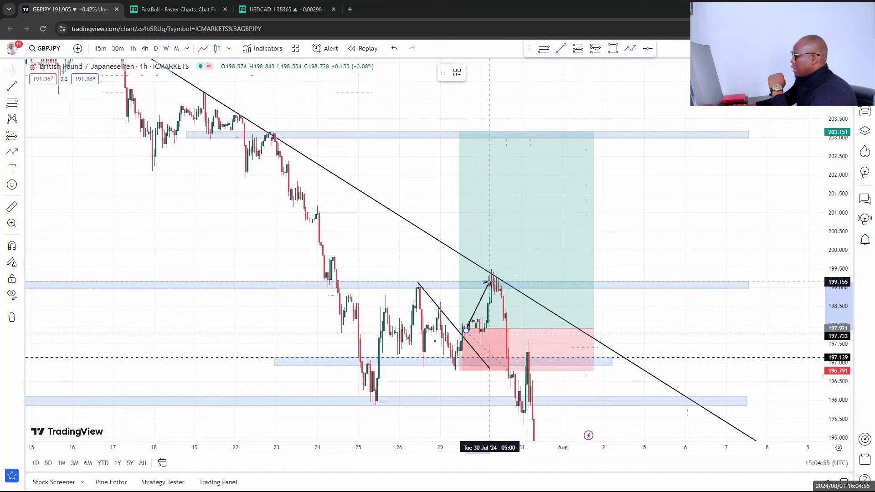
{"action": "left_click", "coordinate": [491, 278]}
{"action": "left_click", "coordinate": [497, 292]}
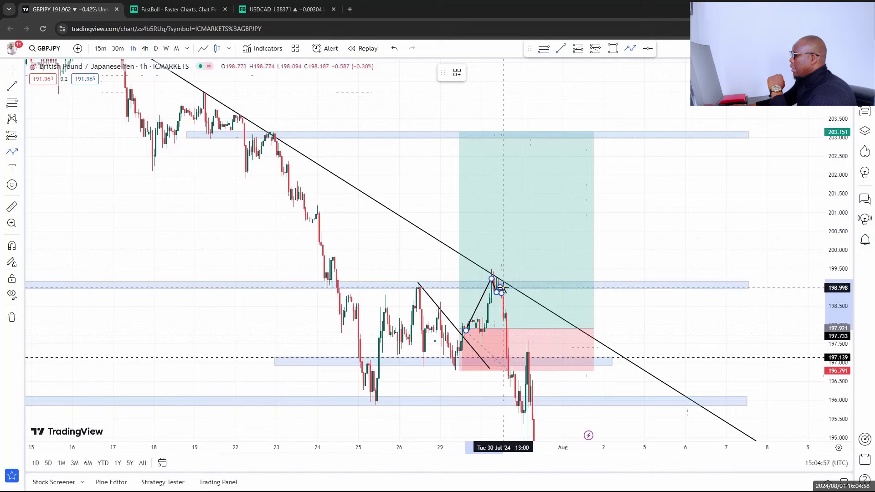
{"action": "left_click", "coordinate": [503, 288]}
{"action": "left_click", "coordinate": [508, 299]}
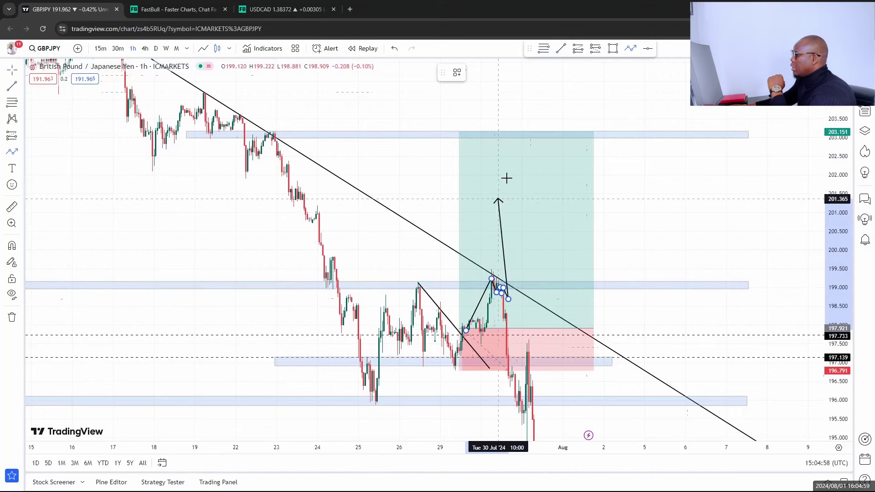
{"action": "left_click", "coordinate": [513, 134]}
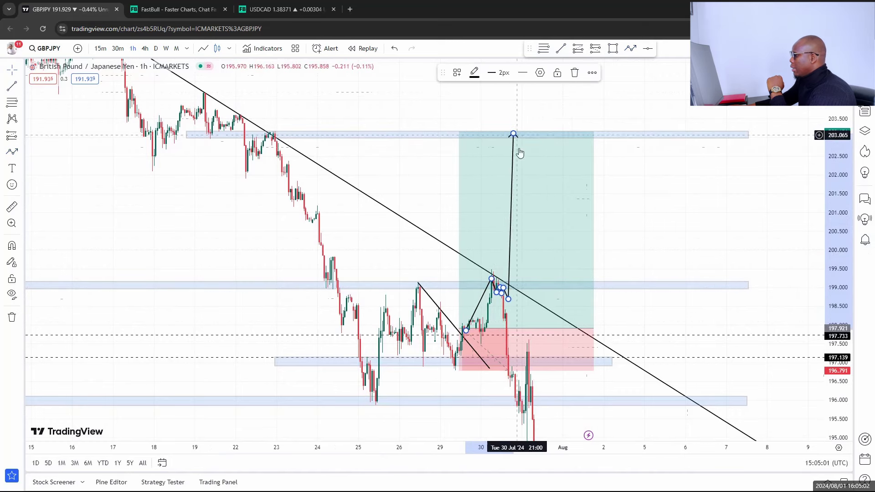
{"action": "left_click", "coordinate": [613, 179]}
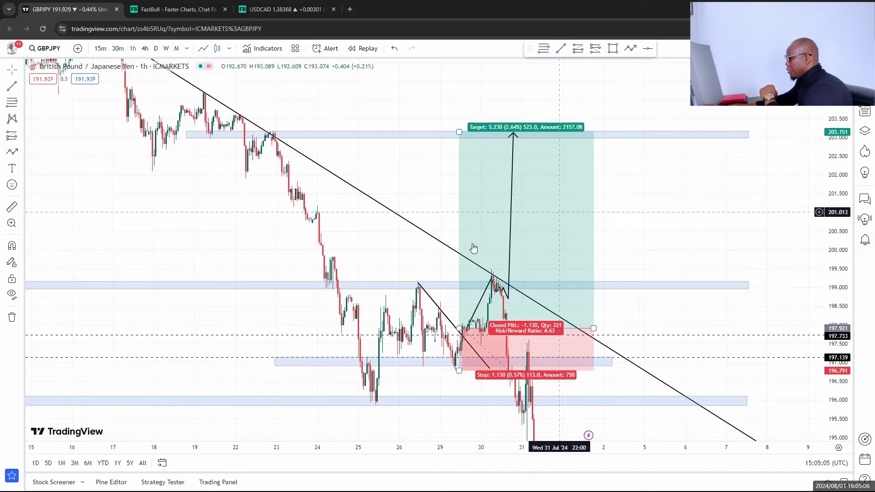
Delete the projected bullish path and circle in red the price peak where the long trend line meets the 199 zone
{"action": "left_click", "coordinate": [475, 313]}
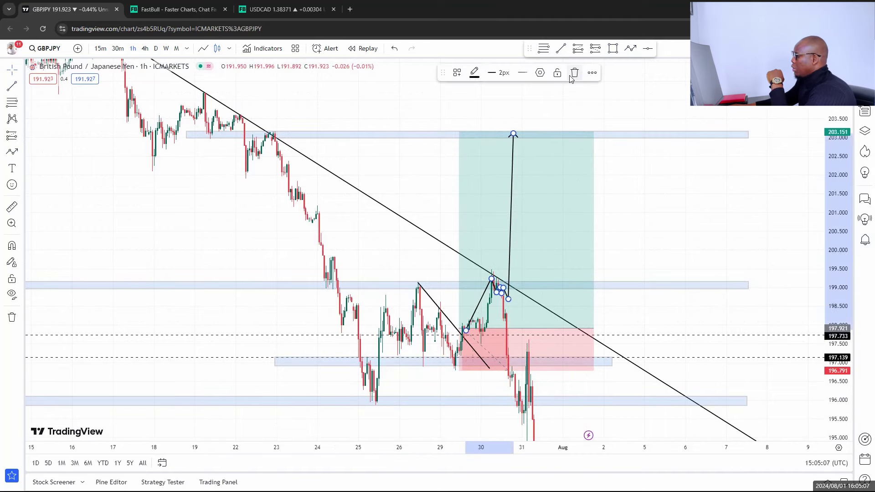
{"action": "left_click", "coordinate": [583, 76]}
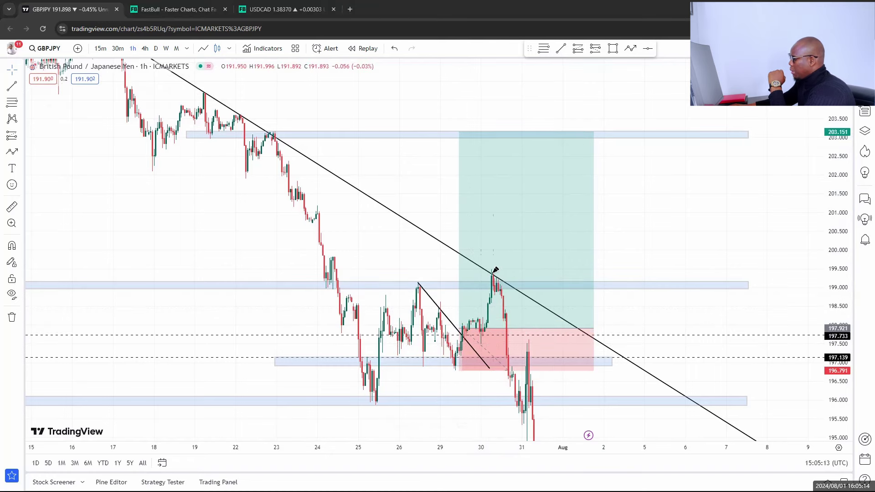
{"action": "mouse_move", "coordinate": [494, 270]}
{"action": "left_mouse_down"}
{"action": "mouse_move", "coordinate": [479, 291]}
{"action": "mouse_move", "coordinate": [501, 272]}
{"action": "mouse_move", "coordinate": [481, 271]}
{"action": "left_mouse_up"}
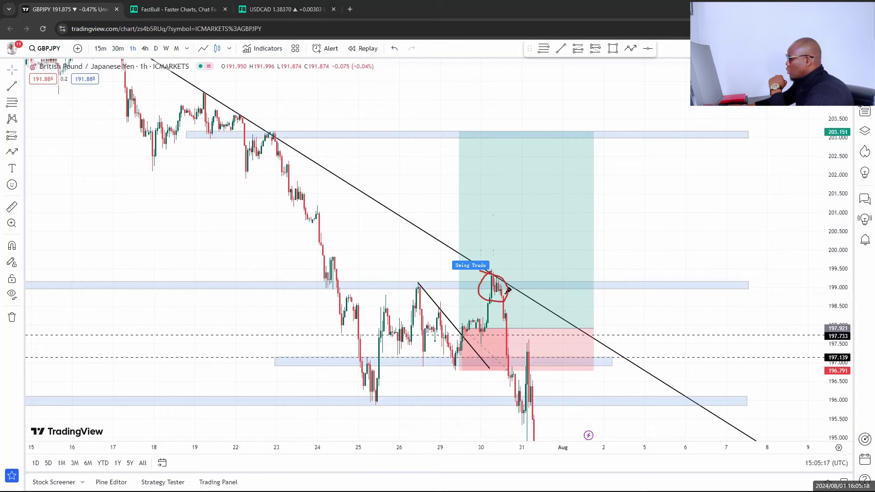
{"action": "left_click_drag", "start_coordinate": [506, 295], "coordinate": [522, 135]}
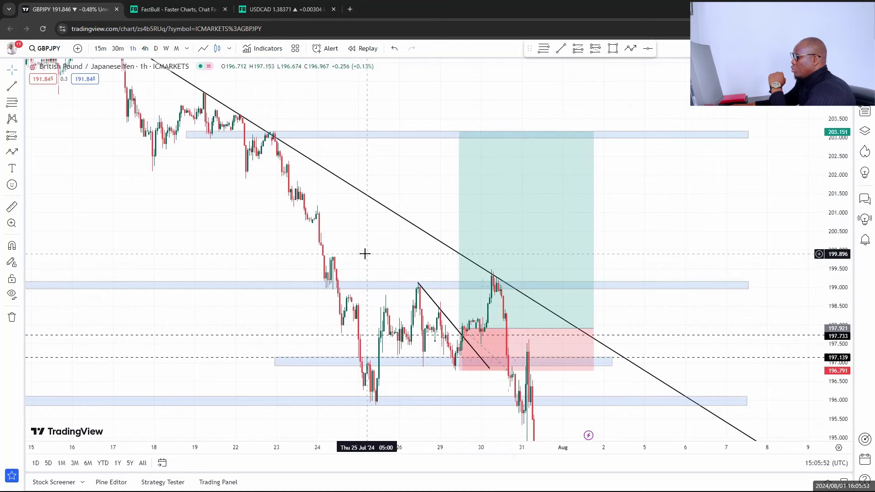
Examine the 199 zone's earlier price reactions on the 4-hour chart, and return to the 1-hour chart
{"action": "left_click_drag", "start_coordinate": [365, 252], "coordinate": [357, 252]}
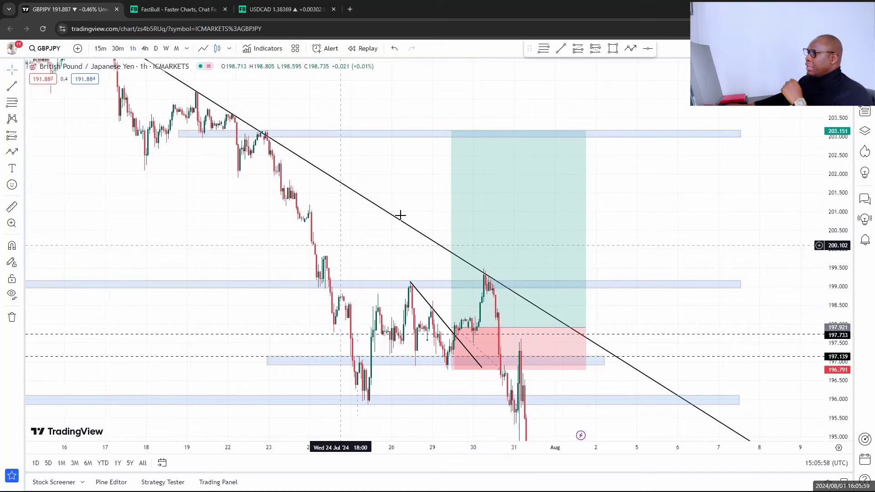
{"action": "left_click", "coordinate": [144, 48]}
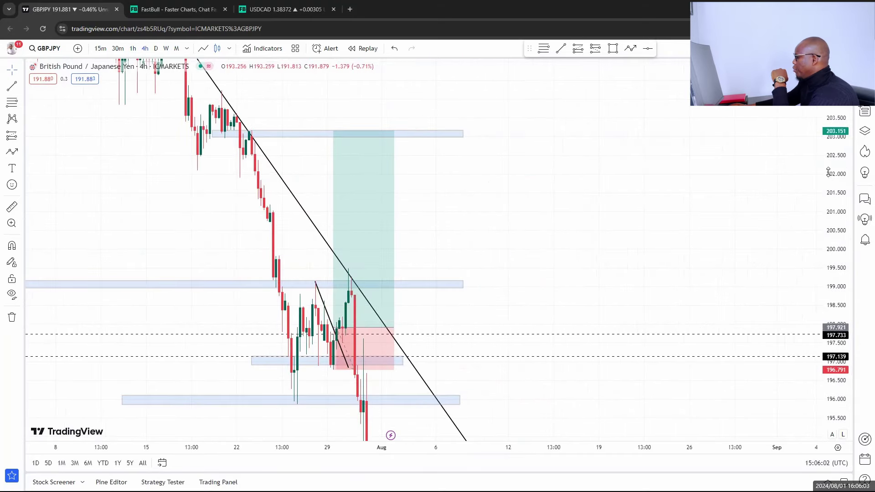
{"action": "scroll", "coordinate": [660, 230], "scroll_direction": "down", "scroll_amount": 4}
{"action": "left_click_drag", "start_coordinate": [696, 221], "coordinate": [757, 209]}
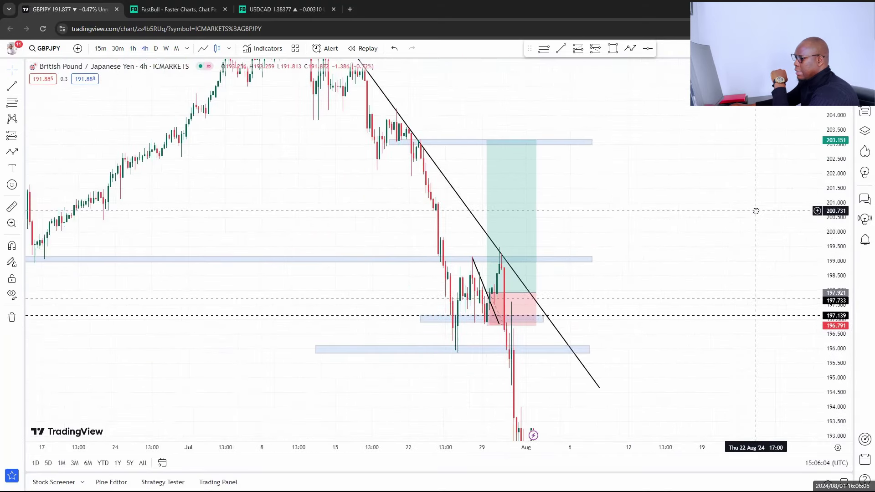
{"action": "left_click_drag", "start_coordinate": [346, 208], "coordinate": [385, 208]}
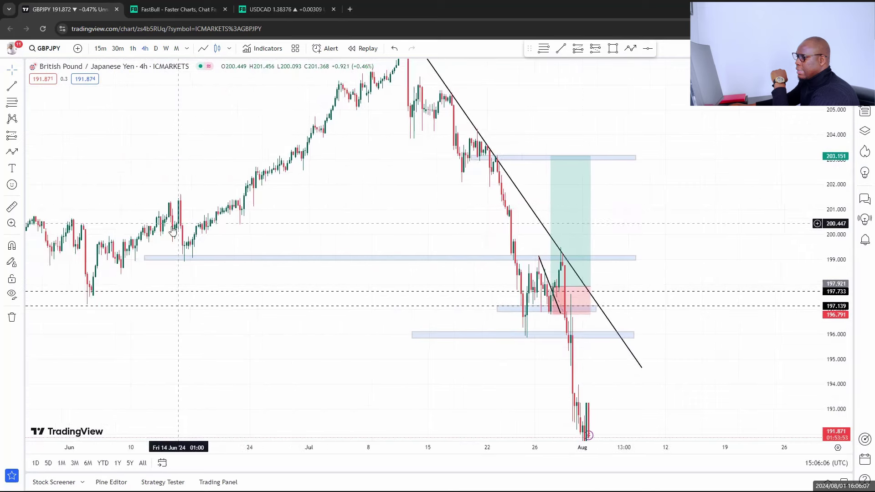
{"action": "scroll", "coordinate": [166, 238], "scroll_direction": "down", "scroll_amount": 1}
{"action": "left_click", "coordinate": [136, 258]}
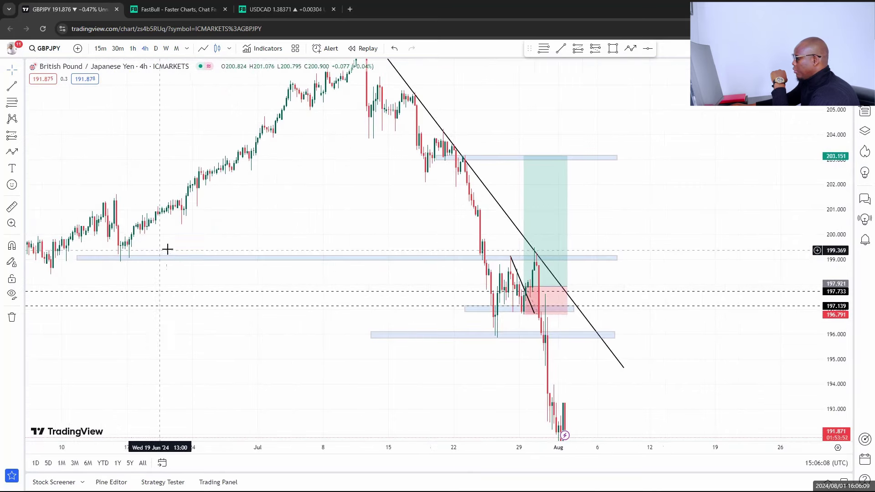
{"action": "scroll", "coordinate": [411, 227], "scroll_direction": "up", "scroll_amount": 1}
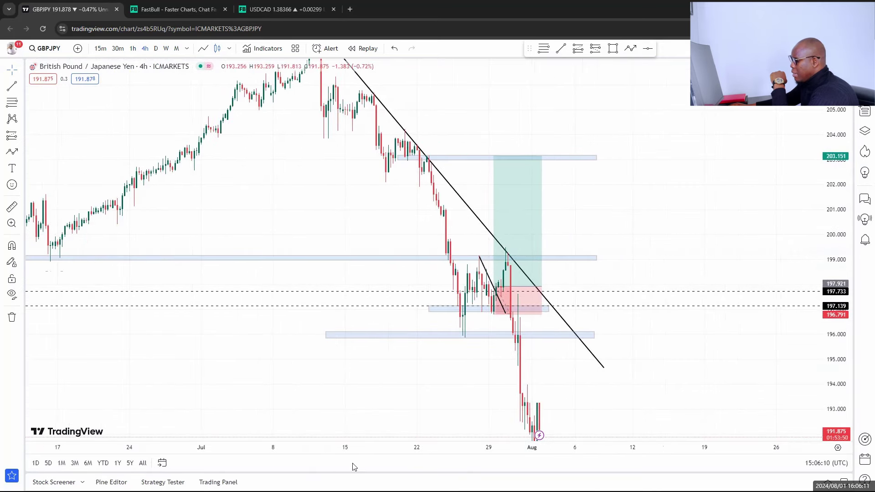
{"action": "left_click_drag", "start_coordinate": [513, 250], "coordinate": [516, 257]}
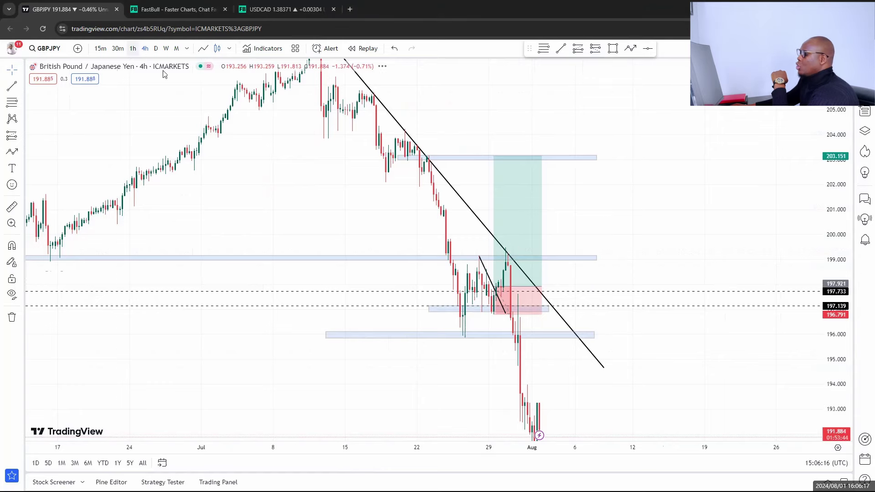
{"action": "left_click_drag", "start_coordinate": [829, 266], "coordinate": [825, 196]}
{"action": "scroll", "coordinate": [702, 207], "scroll_direction": "up", "scroll_amount": 1}
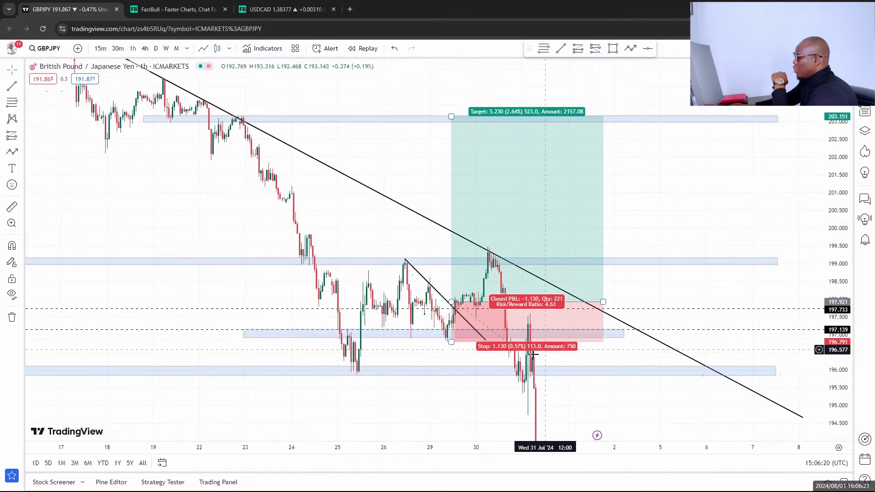
Sketch a path from about 197.5 up to 199.26, through a small pullback to about 203.0, and circle the trend line touch
{"action": "left_click", "coordinate": [630, 48]}
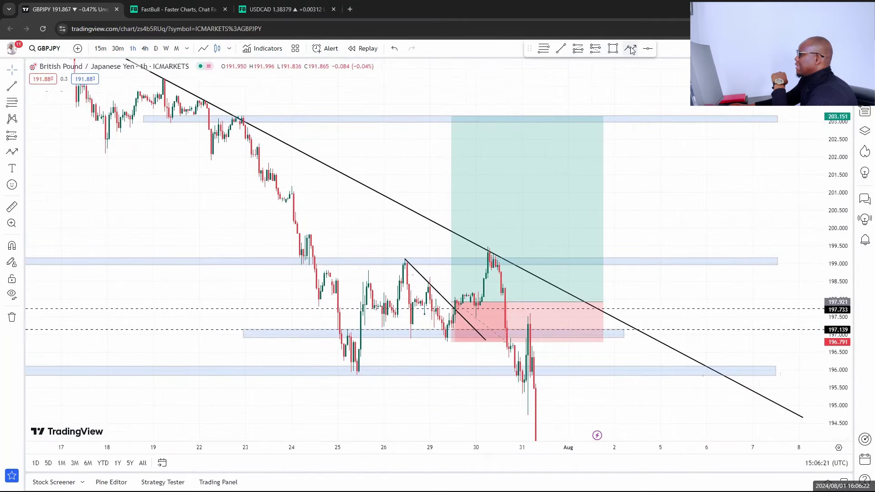
{"action": "left_click", "coordinate": [462, 315]}
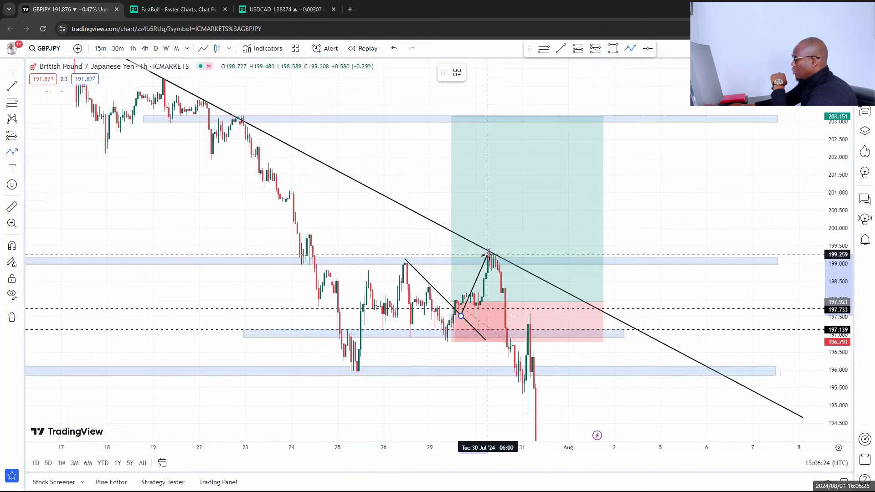
{"action": "left_click", "coordinate": [487, 254]}
{"action": "left_click", "coordinate": [490, 268]}
{"action": "left_click", "coordinate": [496, 263]}
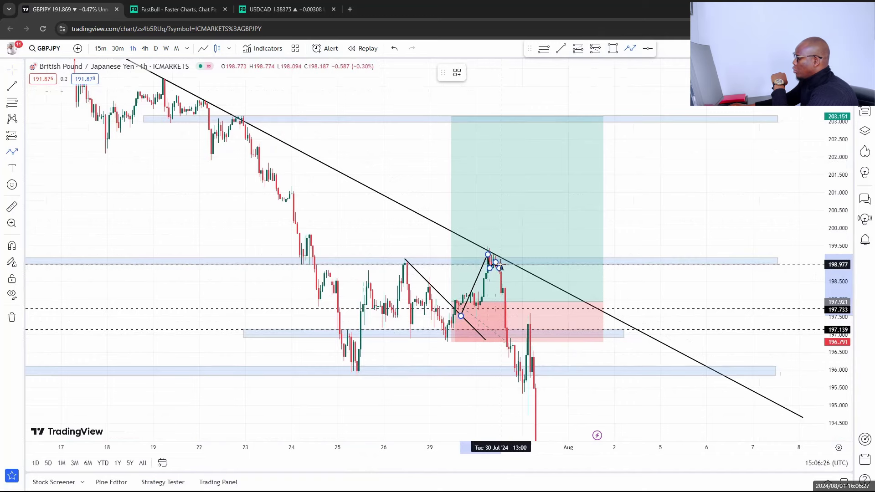
{"action": "left_click", "coordinate": [501, 265]}
{"action": "left_click", "coordinate": [505, 272]}
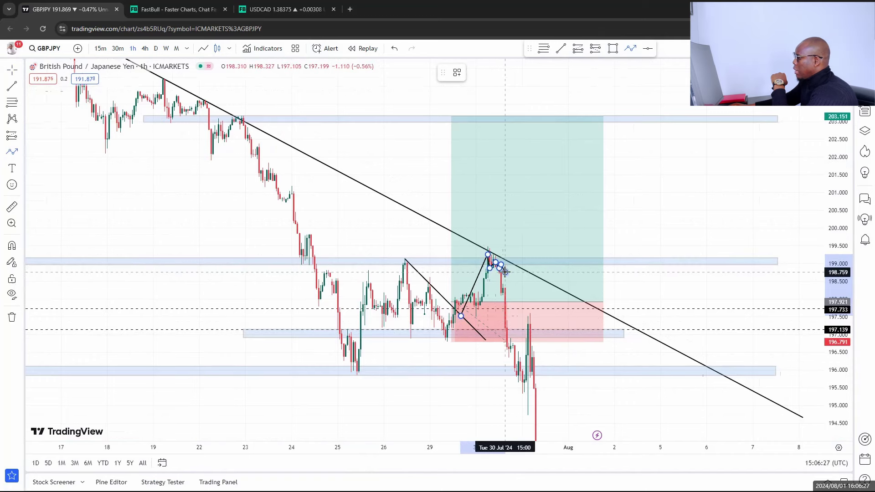
{"action": "double_click", "coordinate": [508, 120]}
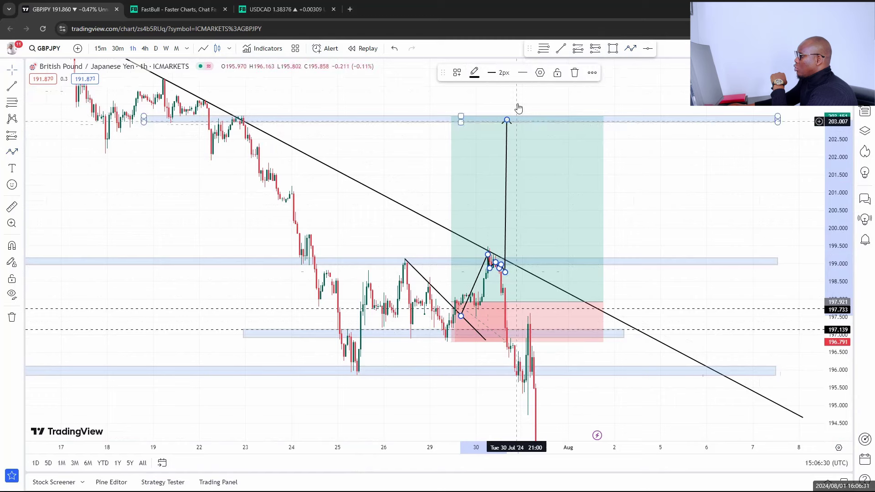
{"action": "left_click", "coordinate": [480, 94]}
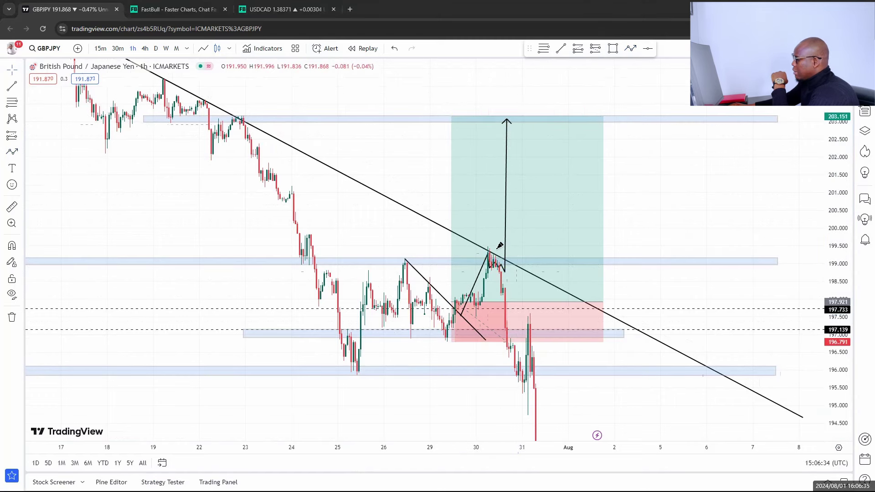
{"action": "mouse_move", "coordinate": [499, 246]}
{"action": "left_mouse_down"}
{"action": "mouse_move", "coordinate": [481, 257]}
{"action": "mouse_move", "coordinate": [501, 258]}
{"action": "mouse_move", "coordinate": [497, 243]}
{"action": "left_mouse_up"}
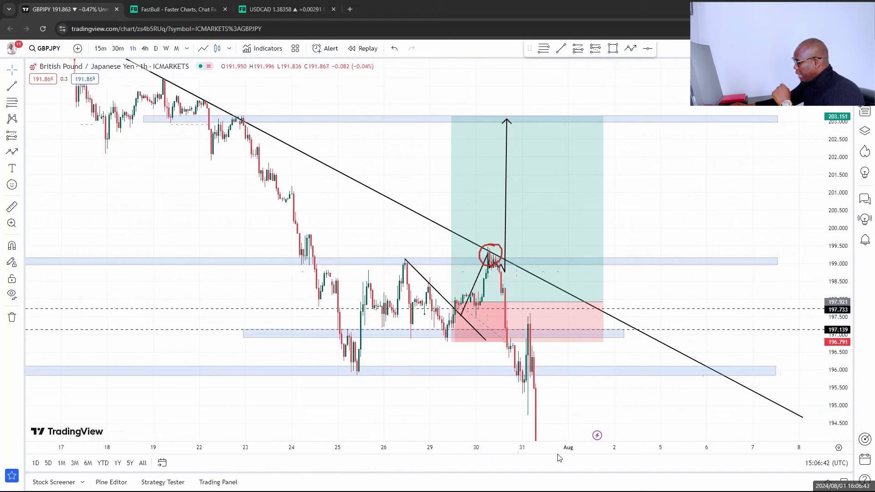
Clear the red circle at the trend line touch and delete the projected bullish path
{"action": "key", "text": "ctrl+z"}
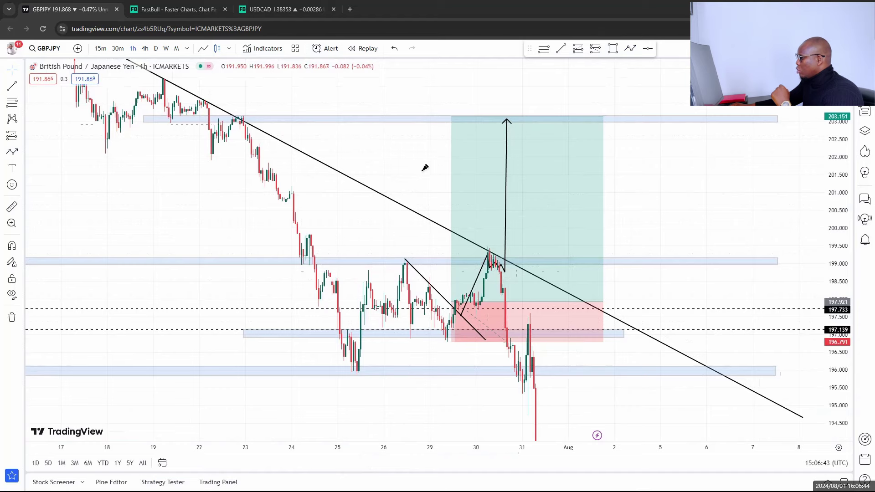
{"action": "left_click", "coordinate": [477, 281]}
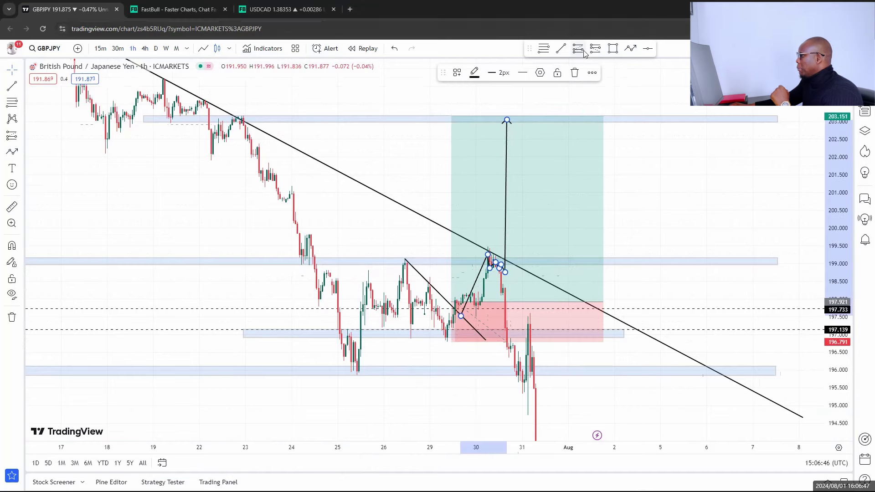
{"action": "left_click", "coordinate": [575, 72]}
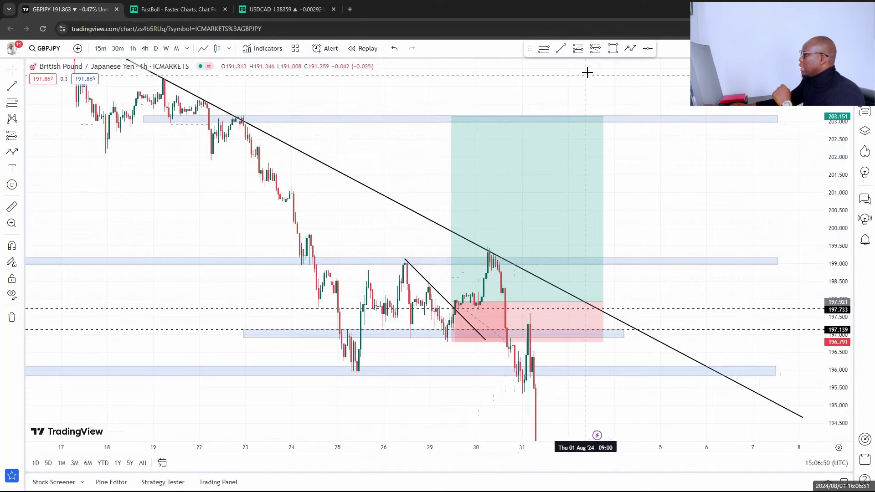
Sketch a breakout-and-retest path from about 197.8 up to 200.0, zigzagging down to about 199.0, and rising to about 203.1
{"action": "left_click", "coordinate": [631, 49]}
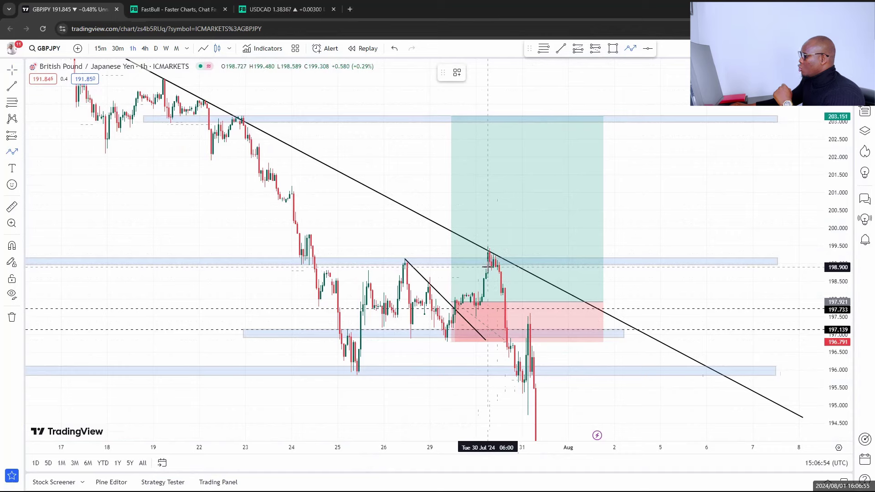
{"action": "left_click", "coordinate": [478, 306]}
{"action": "left_click", "coordinate": [495, 228]}
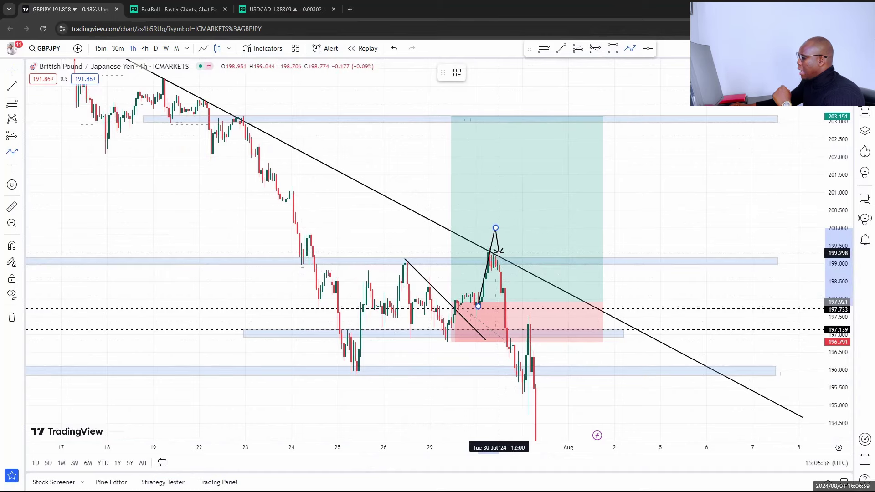
{"action": "left_click", "coordinate": [500, 253]}
{"action": "left_click", "coordinate": [507, 247]}
{"action": "left_click", "coordinate": [511, 260]}
{"action": "left_click", "coordinate": [517, 253]}
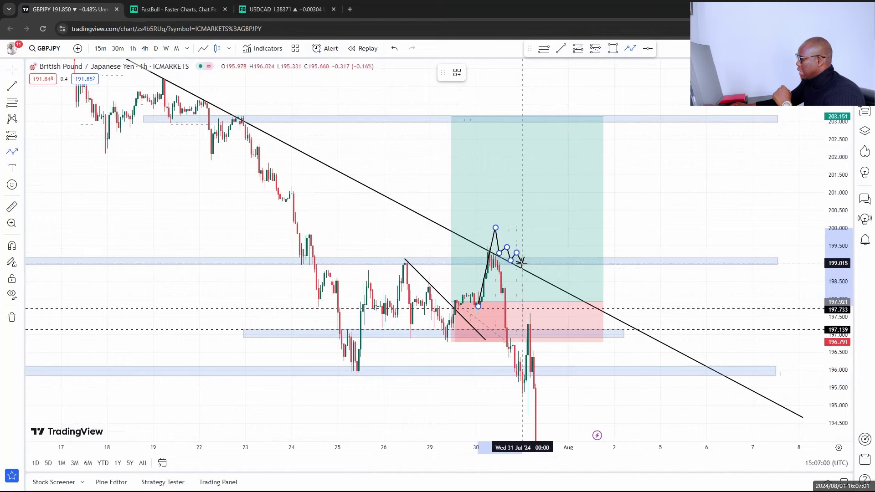
{"action": "left_click", "coordinate": [523, 264]}
{"action": "double_click", "coordinate": [523, 115]}
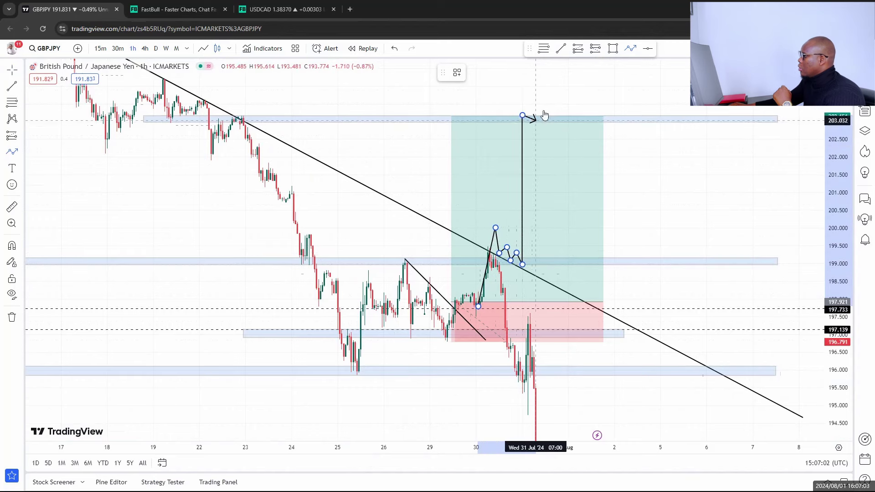
Place a trial long position at 199.323 with the stop at 198.784 and target at 202.865, and delete it
{"action": "left_click", "coordinate": [578, 48]}
{"action": "left_click", "coordinate": [517, 253]}
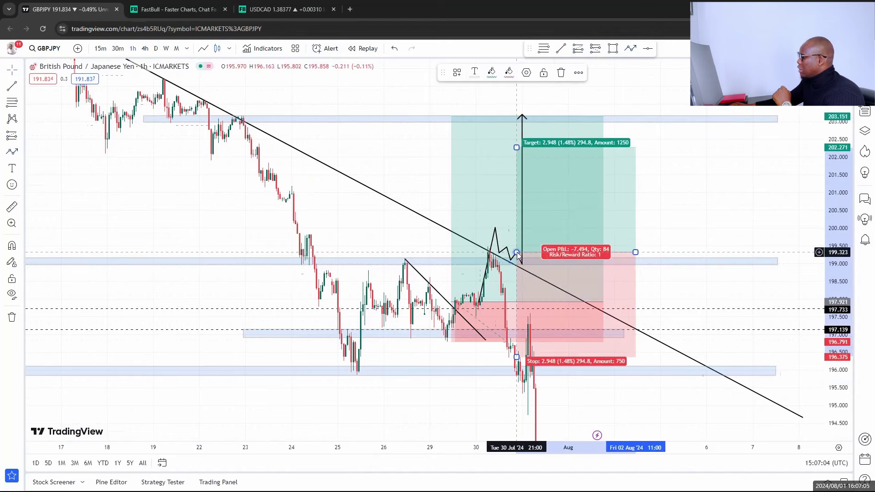
{"action": "left_click_drag", "start_coordinate": [516, 358], "coordinate": [510, 272]}
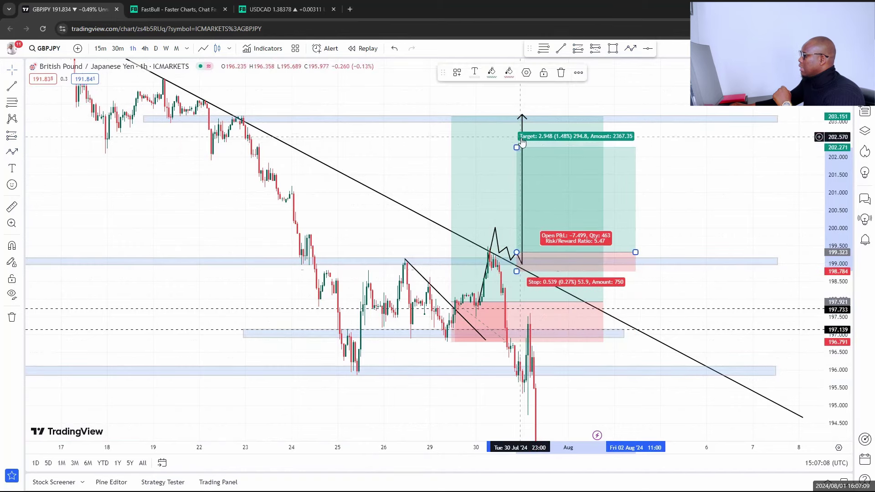
{"action": "left_click_drag", "start_coordinate": [516, 147], "coordinate": [517, 127]}
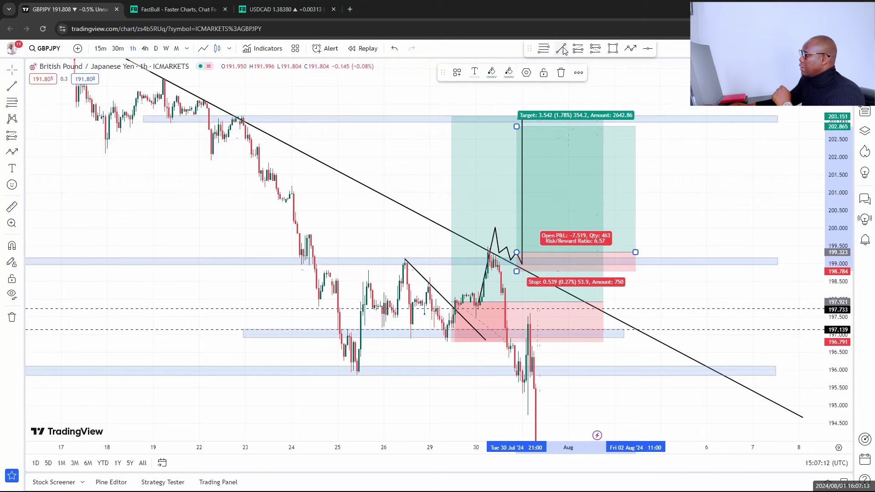
{"action": "left_click", "coordinate": [561, 73]}
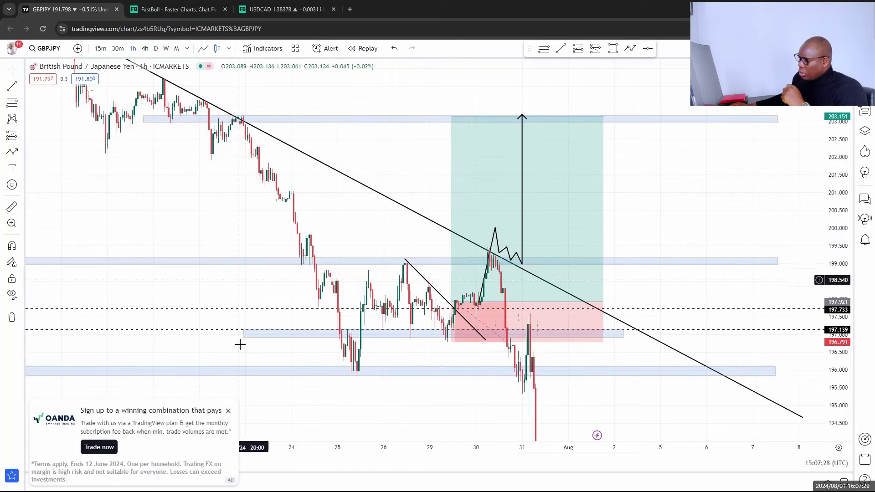
Dismiss the advertisement and circle in red the 30 July peak at the long trend line
{"action": "left_click", "coordinate": [228, 410]}
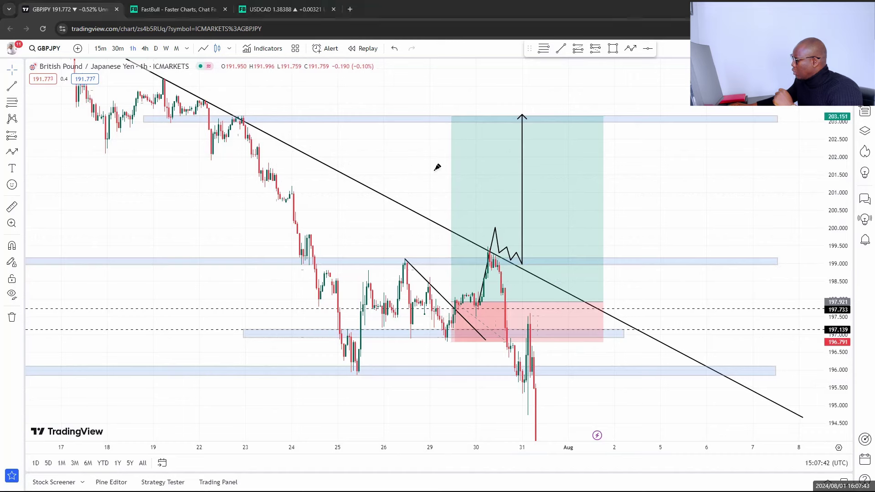
{"action": "mouse_move", "coordinate": [509, 246]}
{"action": "left_mouse_down"}
{"action": "mouse_move", "coordinate": [513, 273]}
{"action": "mouse_move", "coordinate": [508, 248]}
{"action": "left_mouse_up"}
Delete the breakout-and-retest path drawn above the long trend line
{"action": "left_click", "coordinate": [509, 246]}
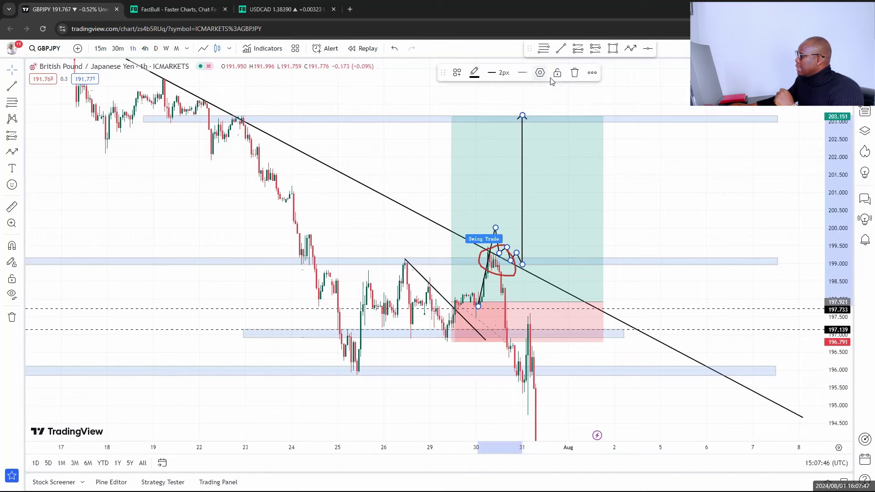
{"action": "left_click", "coordinate": [569, 72]}
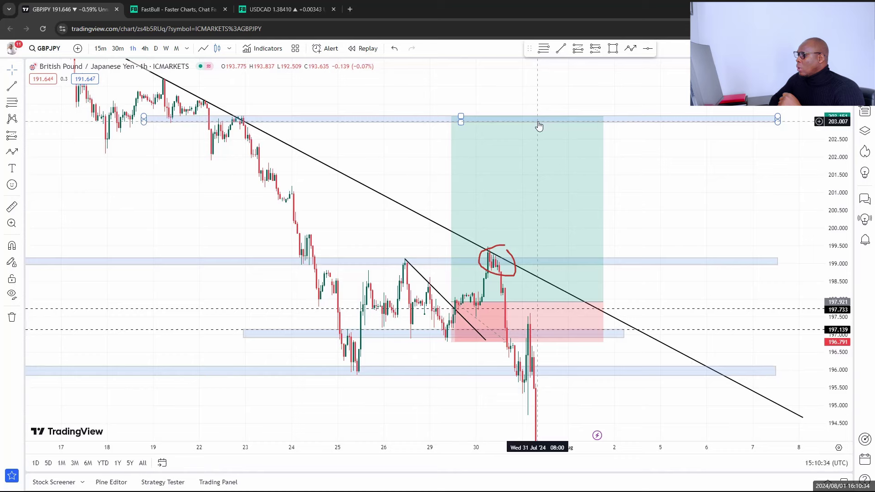
{"action": "left_click", "coordinate": [371, 254]}
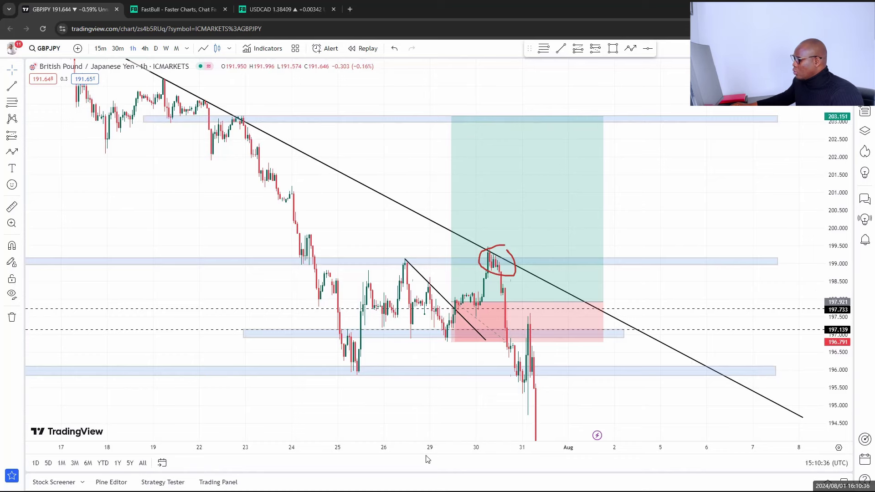
Circle in red the 26 July swing high at the start of the short trend line, and dismiss the advertisement
{"action": "mouse_move", "coordinate": [403, 256]}
{"action": "left_mouse_down"}
{"action": "mouse_move", "coordinate": [395, 260]}
{"action": "mouse_move", "coordinate": [413, 259]}
{"action": "mouse_move", "coordinate": [402, 255]}
{"action": "left_mouse_up"}
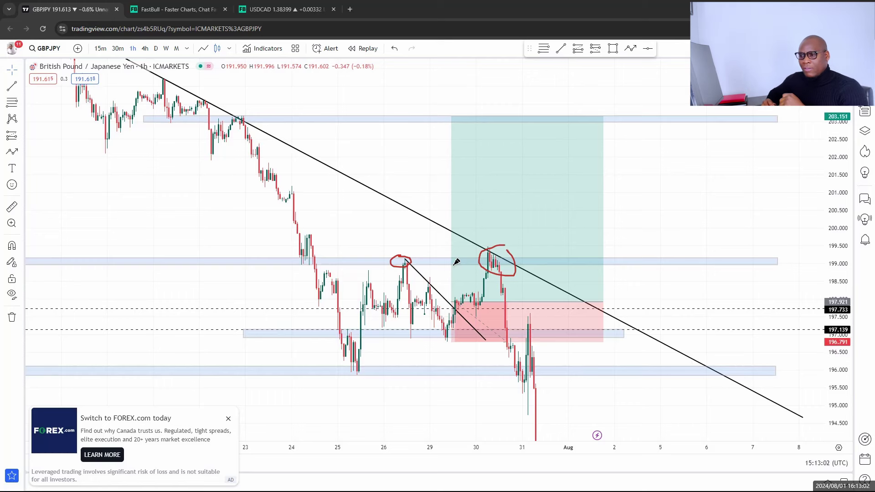
{"action": "left_click", "coordinate": [228, 418]}
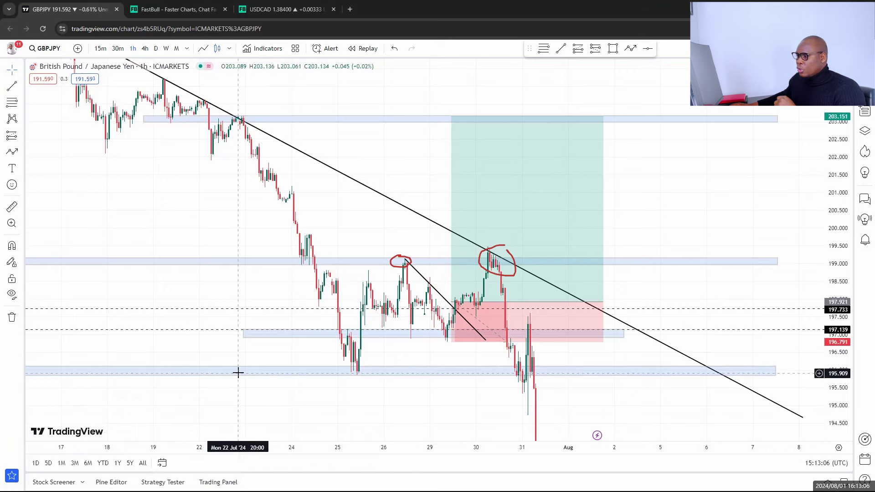